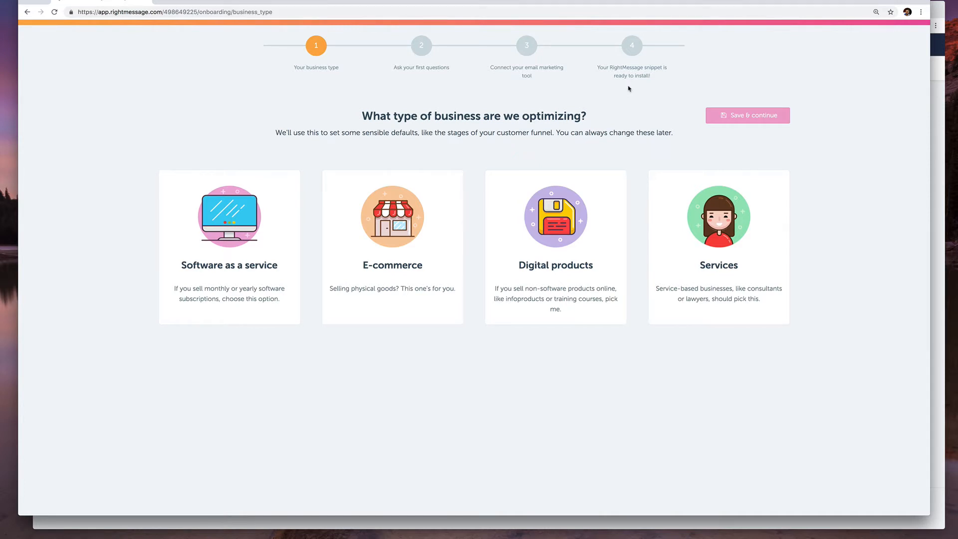
# Step: Choose Services as the business type and save to continue to the visitor questions
pyautogui.click(725, 221)
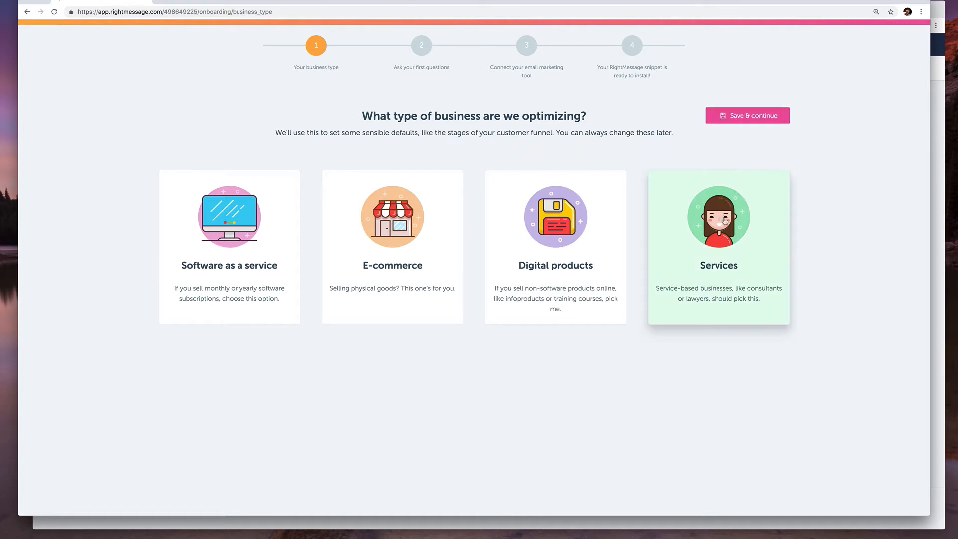
pyautogui.click(751, 120)
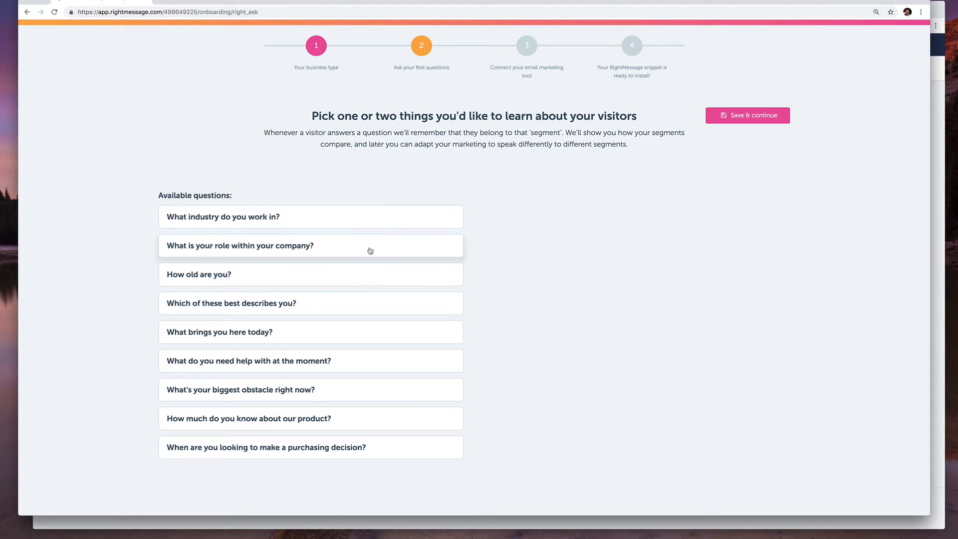
# Step: Add the question "What industry do you work in?" with extra answers Non-Profit and Government, placing Non-Profit directly below Retail
pyautogui.click(357, 219)
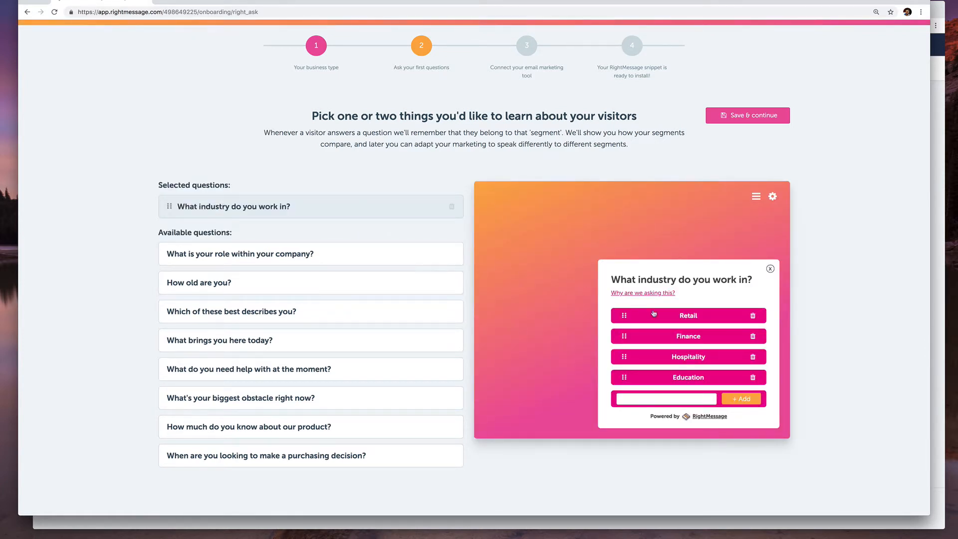
pyautogui.click(669, 397)
pyautogui.write('Non-Profit')
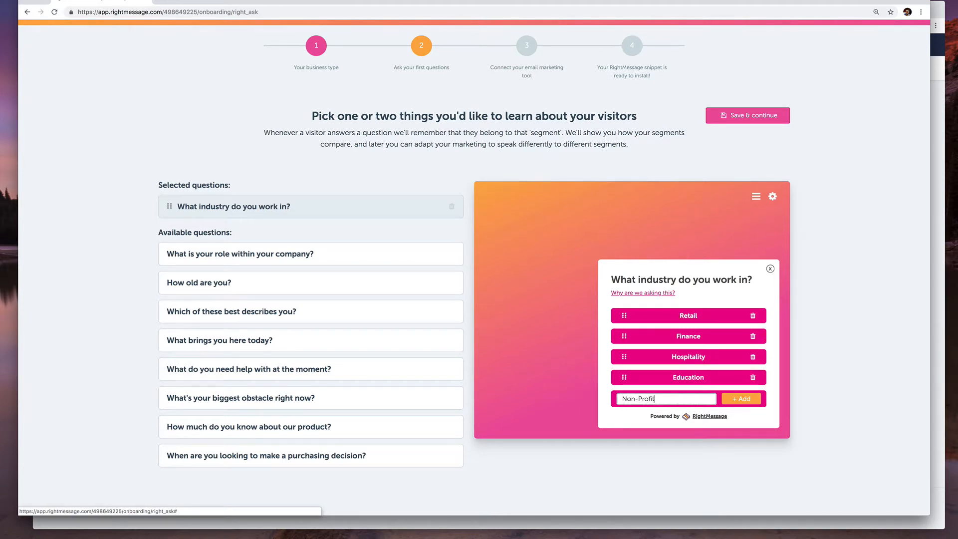
pyautogui.press('Return')
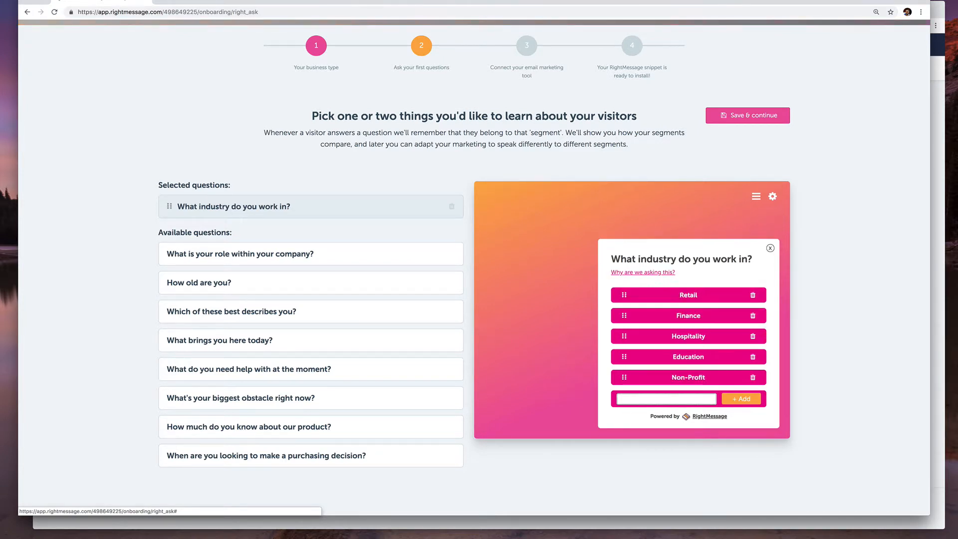
pyautogui.write('Government')
pyautogui.press('Return')
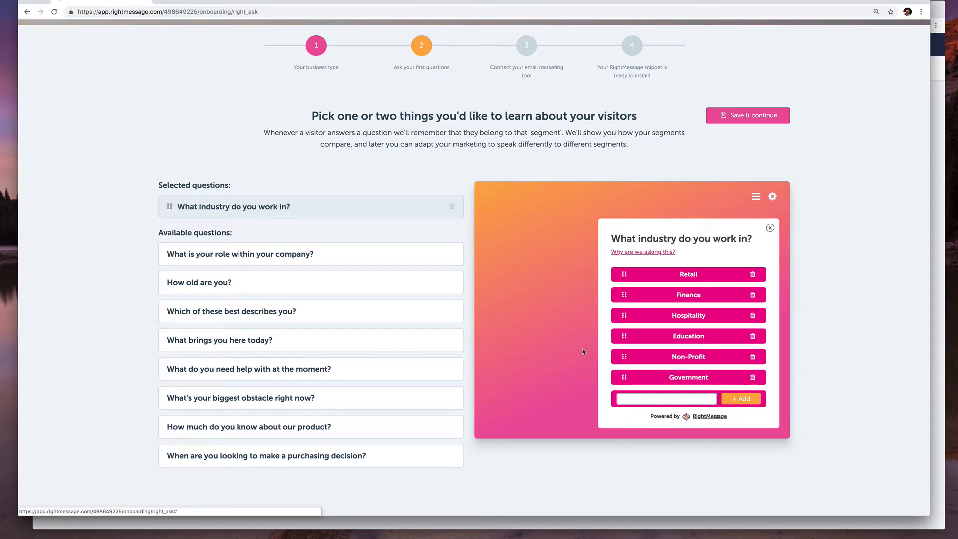
pyautogui.moveTo(624, 356); pyautogui.dragTo(636, 295)
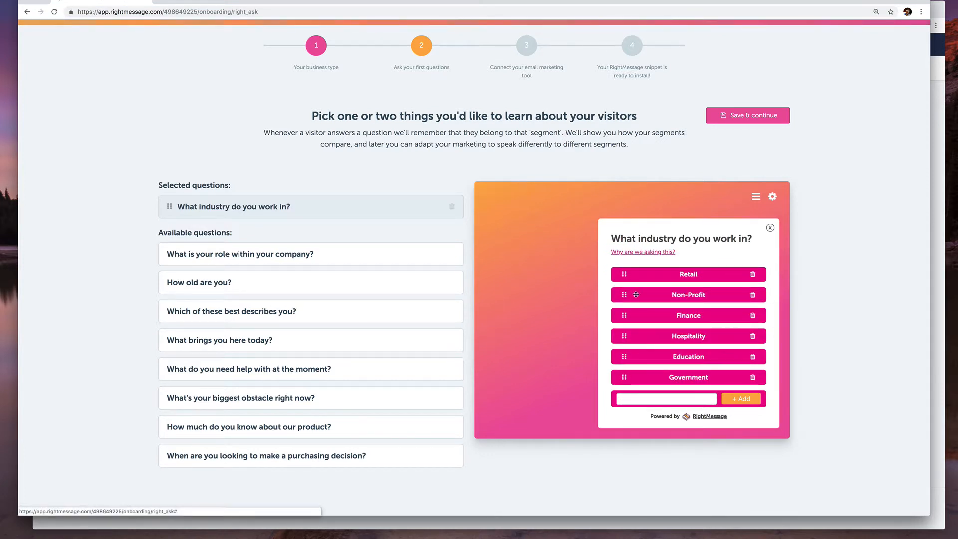
# Step: Set the RightAsk button background color to light green #5FFAA1 and close the settings
pyautogui.click(772, 196)
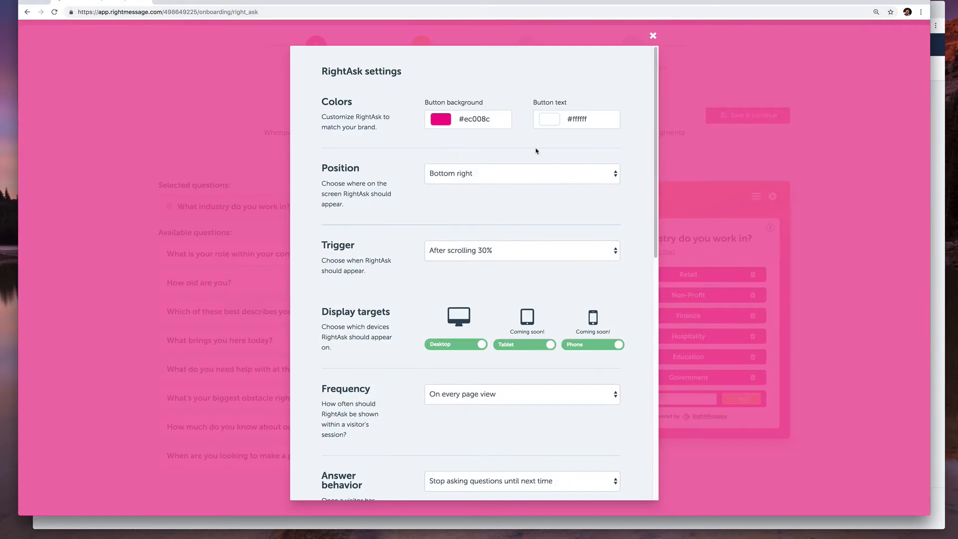
pyautogui.click(474, 119)
pyautogui.click(452, 221)
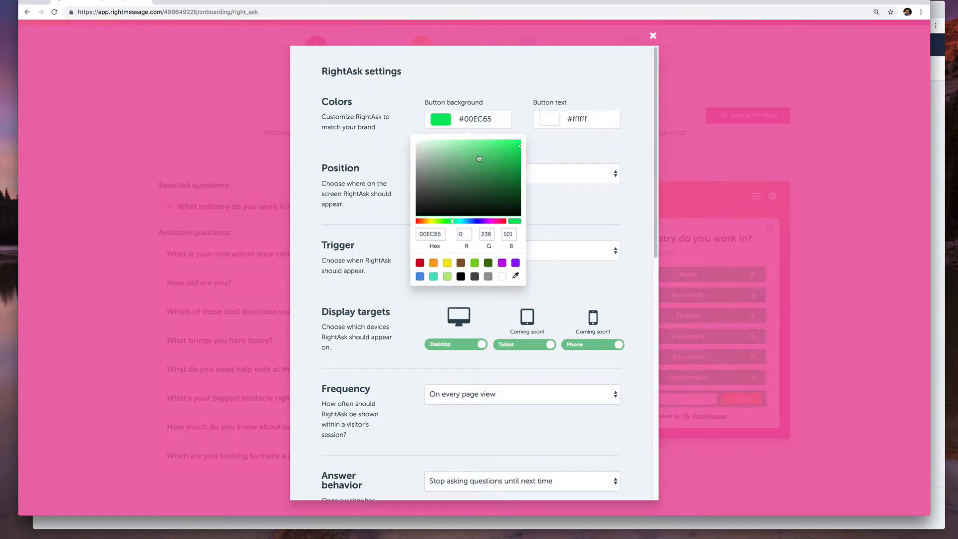
pyautogui.click(479, 148)
pyautogui.click(543, 143)
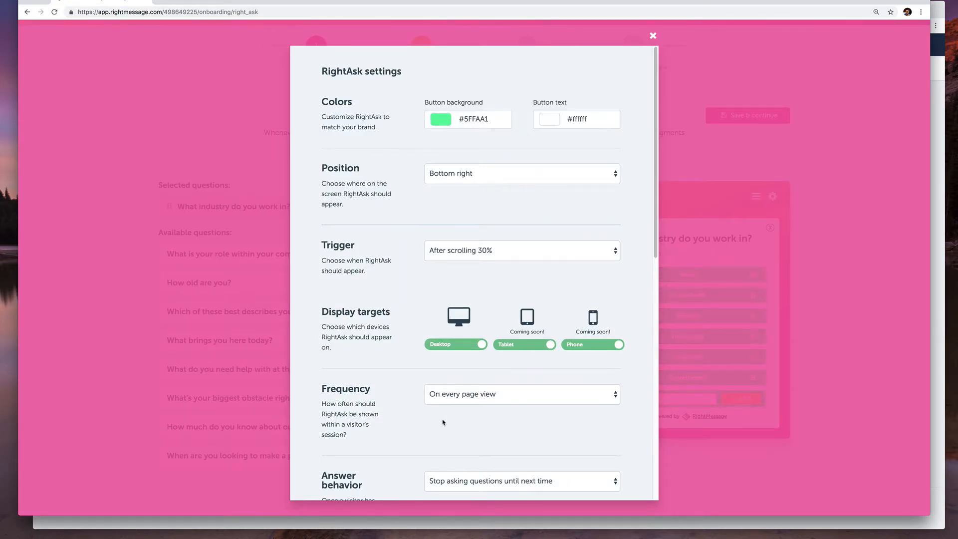
pyautogui.click(653, 35)
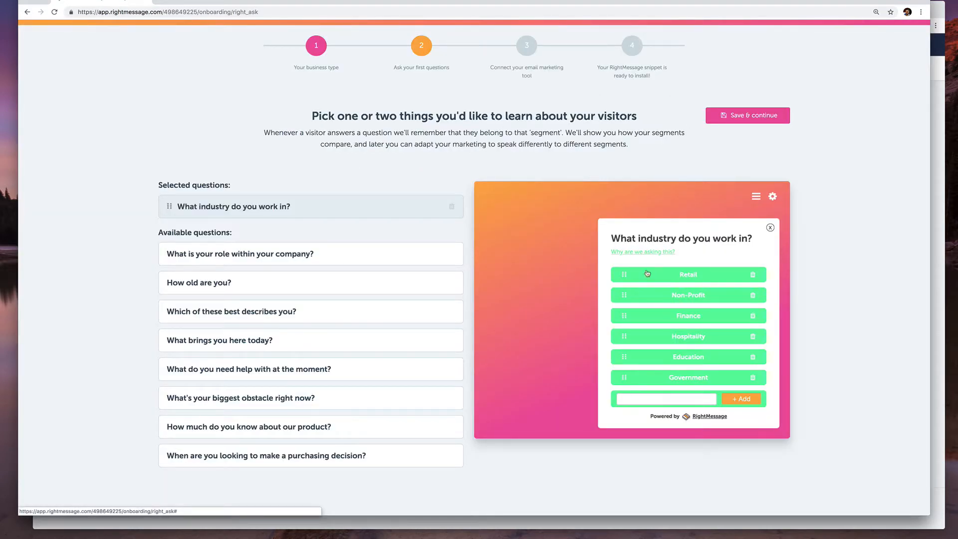
# Step: Add the question "What is your role within your company?" with answers Marketer, Technical and Research, and order it after the industry question
pyautogui.click(348, 248)
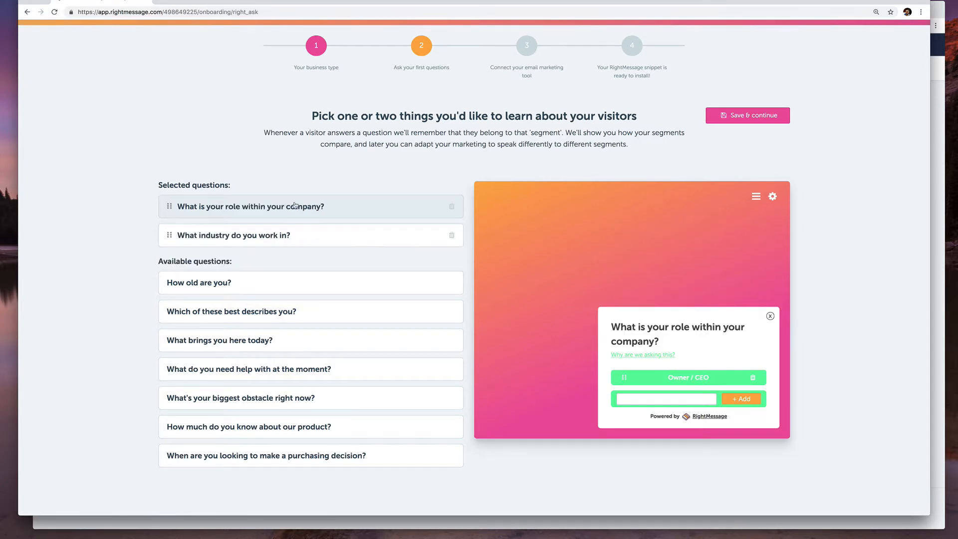
pyautogui.click(672, 397)
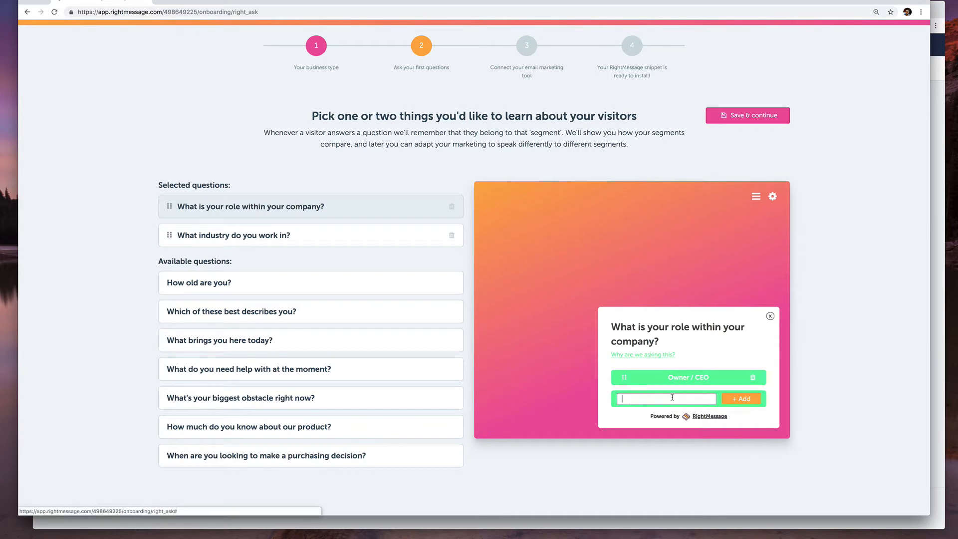
pyautogui.write('Marketer')
pyautogui.press('Return')
pyautogui.write('Te')
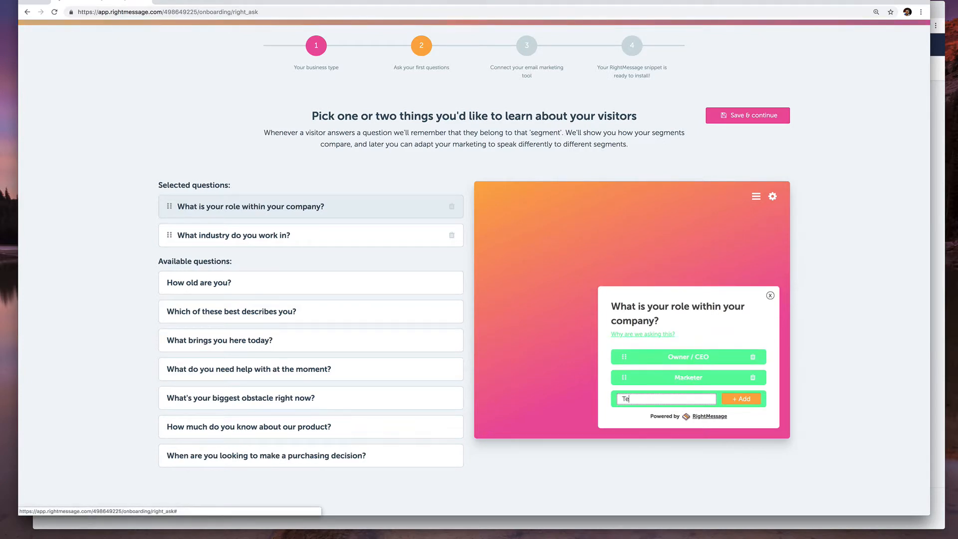
pyautogui.write('chnical')
pyautogui.press('Return')
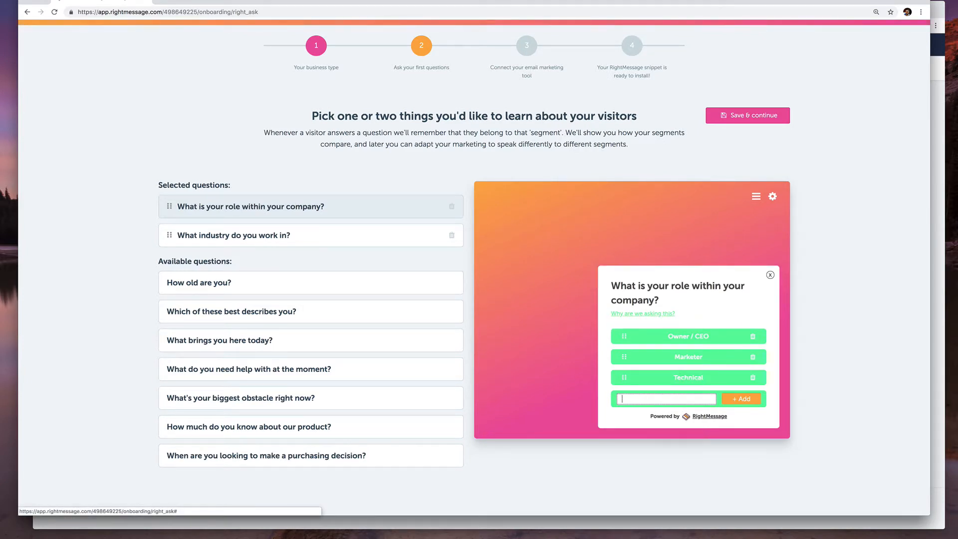
pyautogui.write('Researh')
pyautogui.write('h')
pyautogui.press('Return')
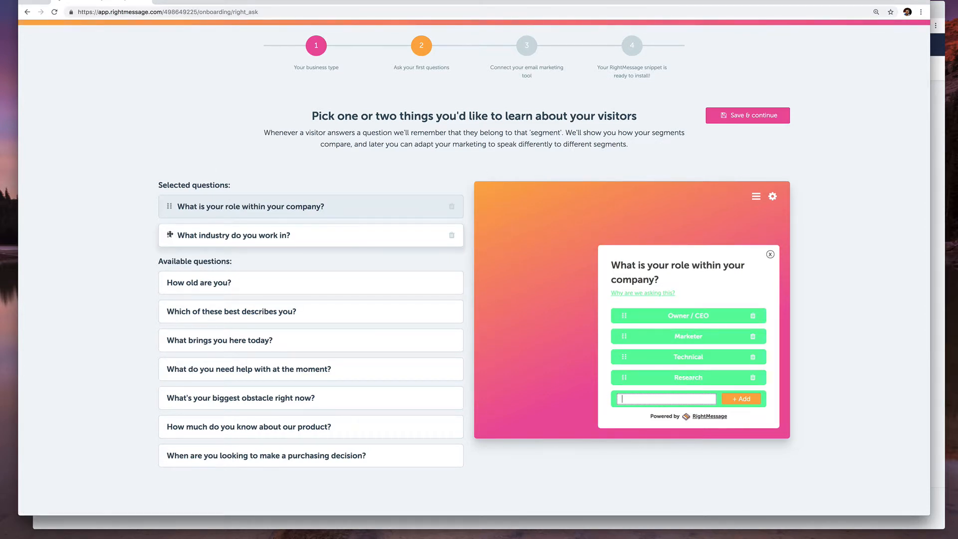
pyautogui.moveTo(170, 236); pyautogui.dragTo(170, 207)
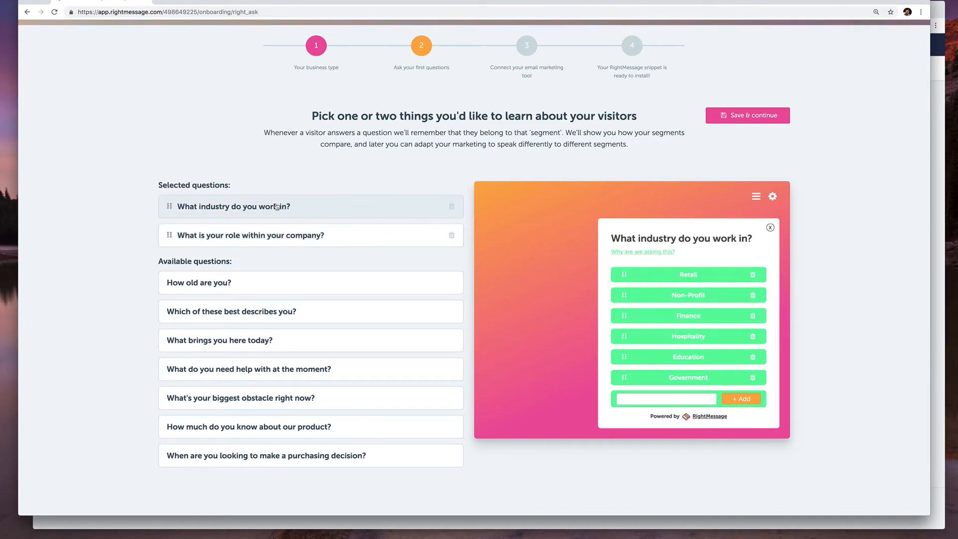
# Step: Compare the previews of the industry question and the role question
pyautogui.click(364, 234)
pyautogui.click(364, 210)
pyautogui.click(367, 233)
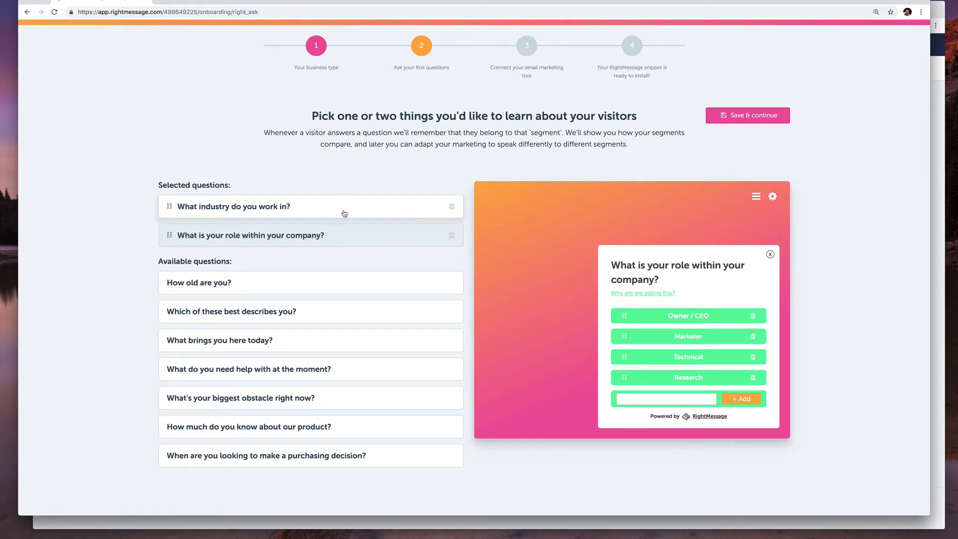
pyautogui.click(345, 214)
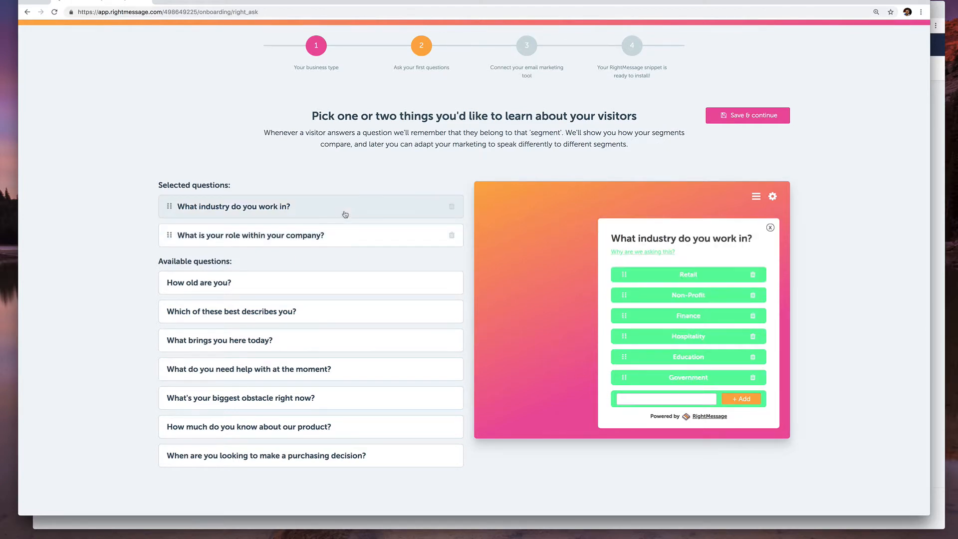
pyautogui.click(369, 236)
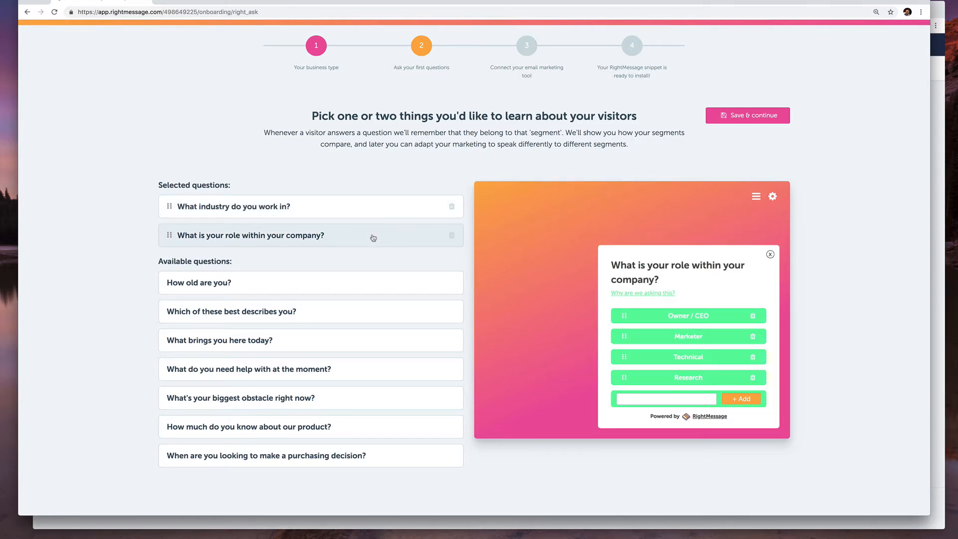
# Step: Save the questions and connect ConvertKit as the email marketing tool using its account's API key and API secret
pyautogui.click(764, 122)
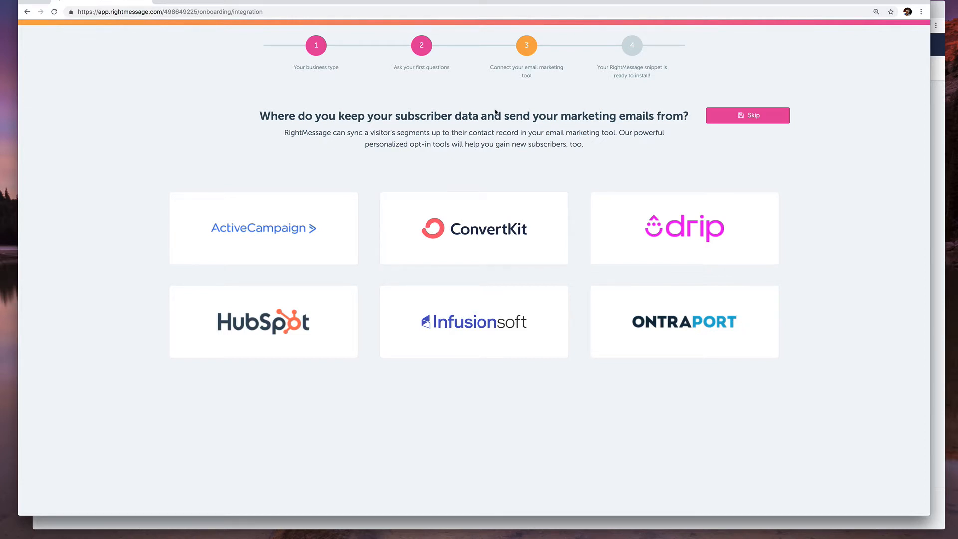
pyautogui.click(480, 209)
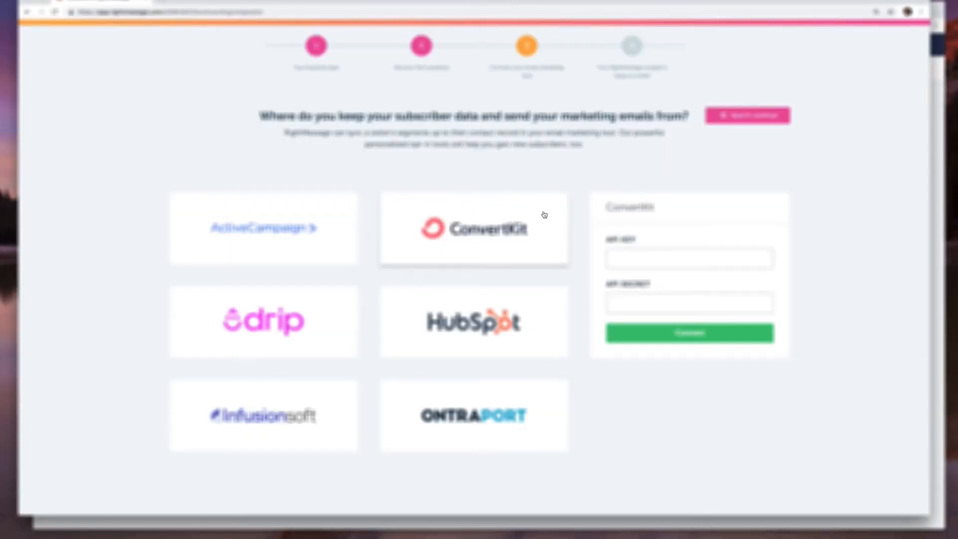
pyautogui.click(699, 258)
pyautogui.press('super+v')
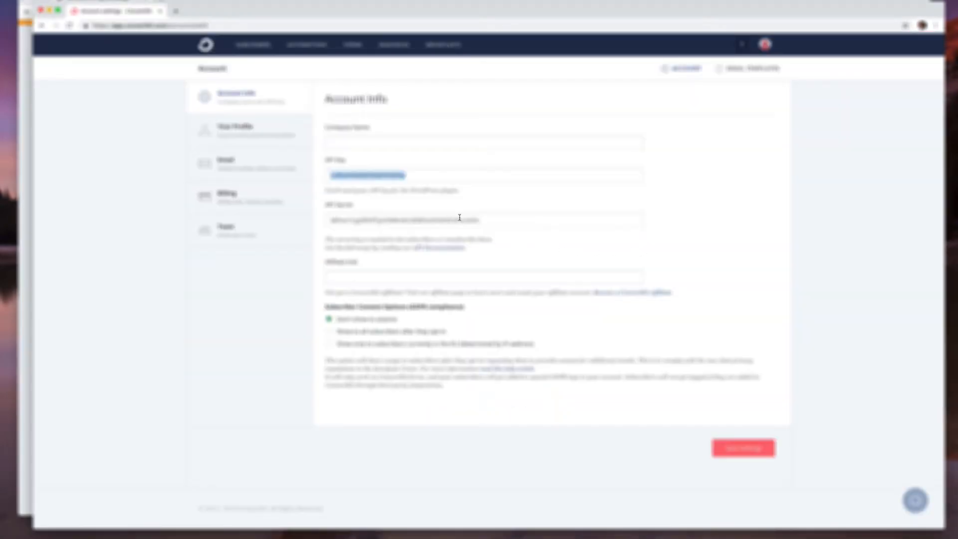
pyautogui.doubleClick(457, 217)
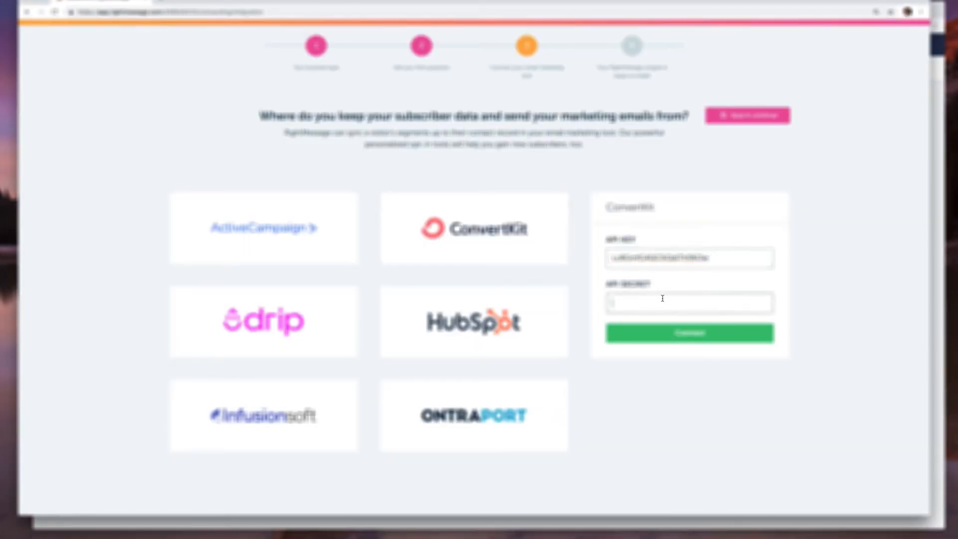
pyautogui.click(662, 299)
pyautogui.press('super+v')
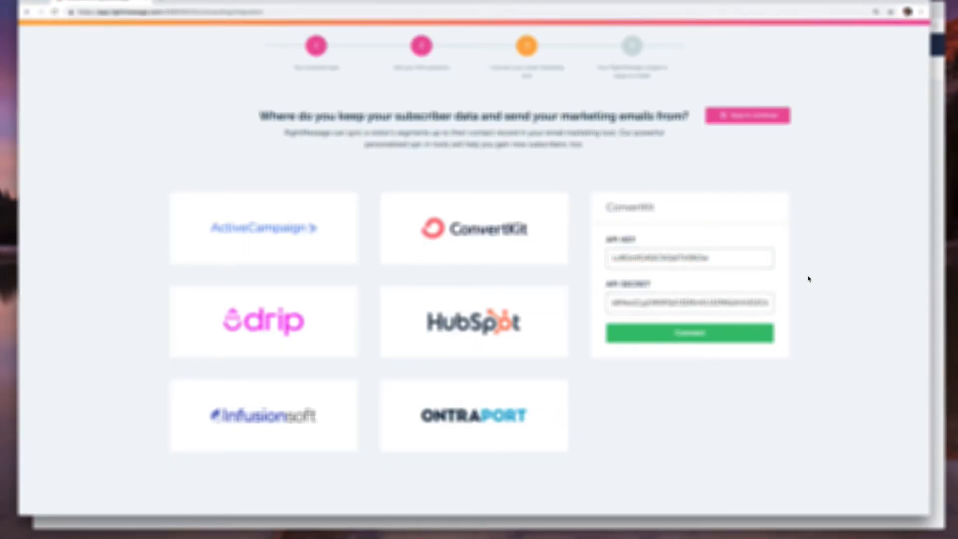
pyautogui.click(611, 339)
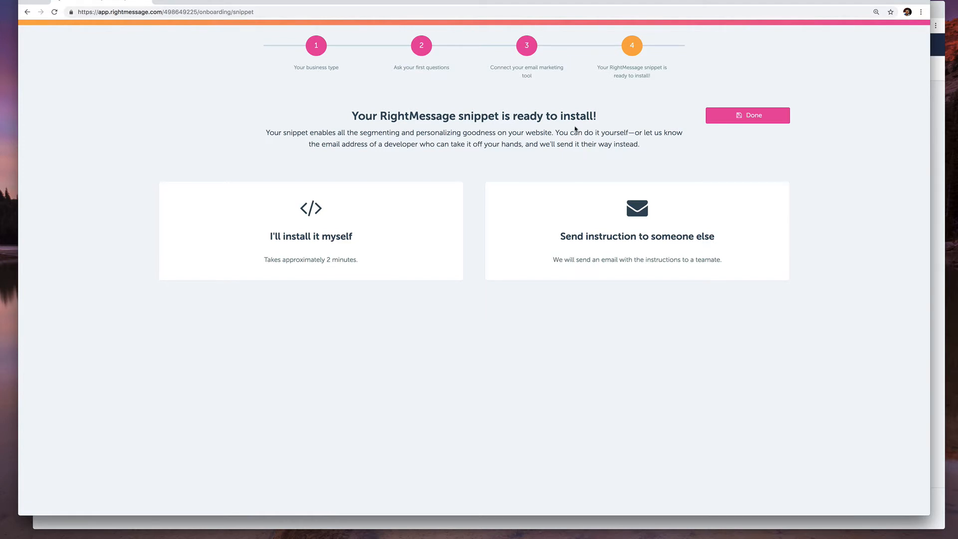
# Step: Show the self-install snippet code, then finish the onboarding and dismiss the welcome dialog
pyautogui.click(409, 245)
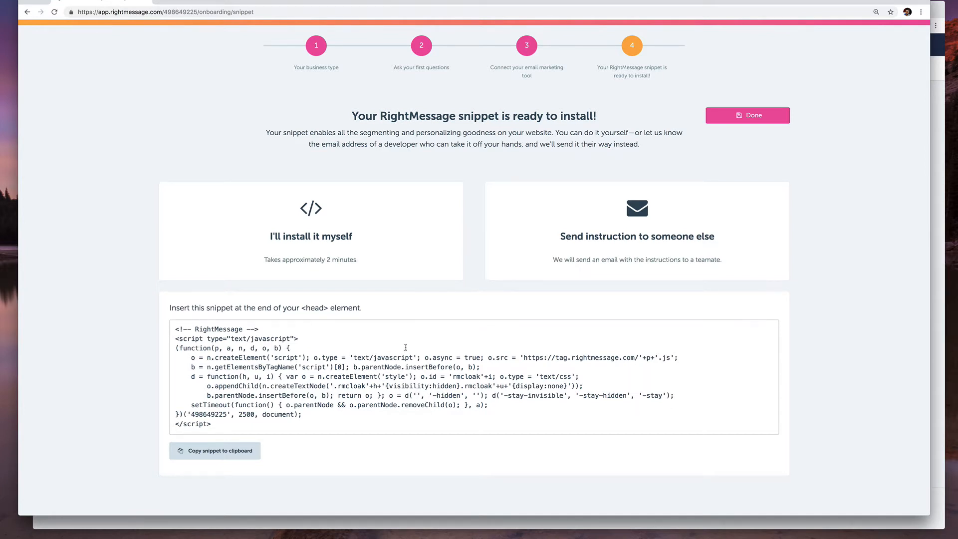
pyautogui.click(745, 118)
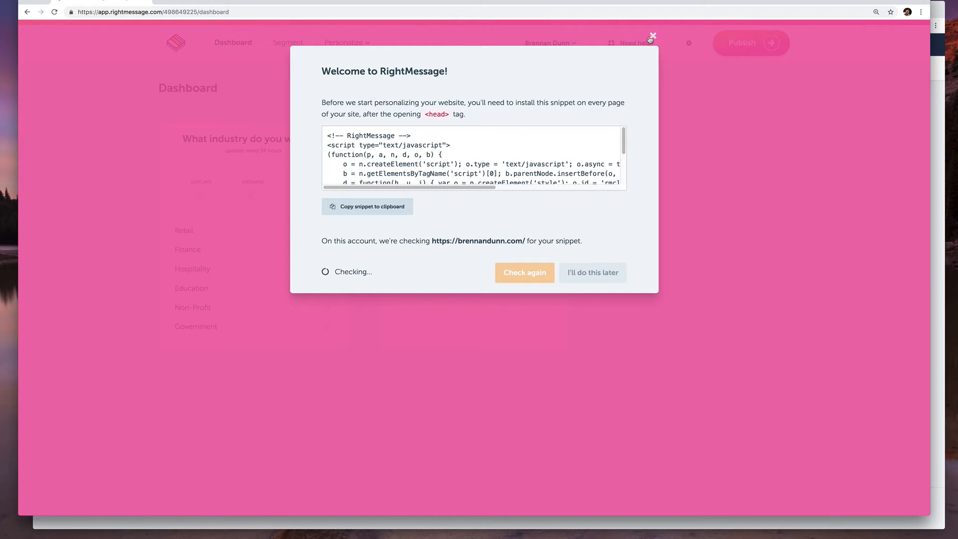
pyautogui.click(652, 37)
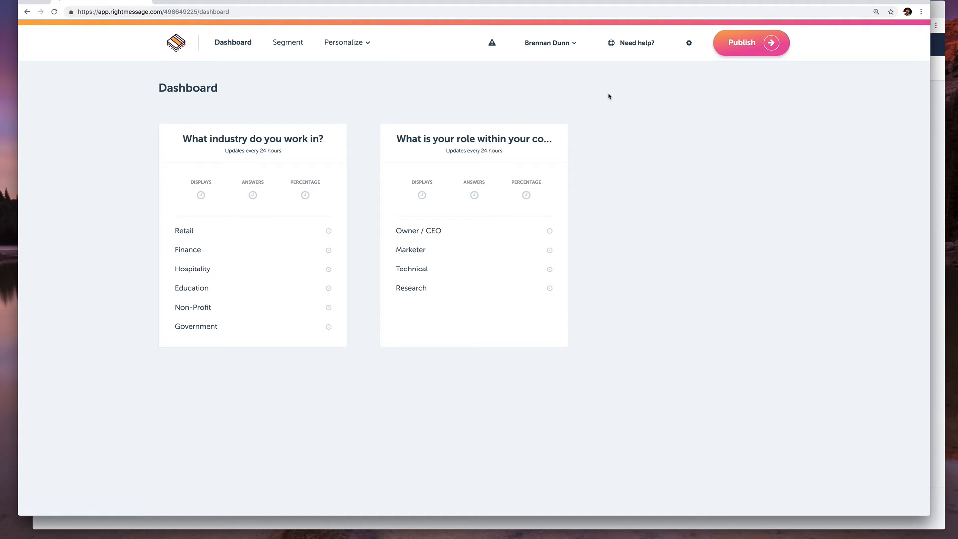
# Step: In the segments, open the industry question and move the Education answer above Hospitality
pyautogui.click(284, 45)
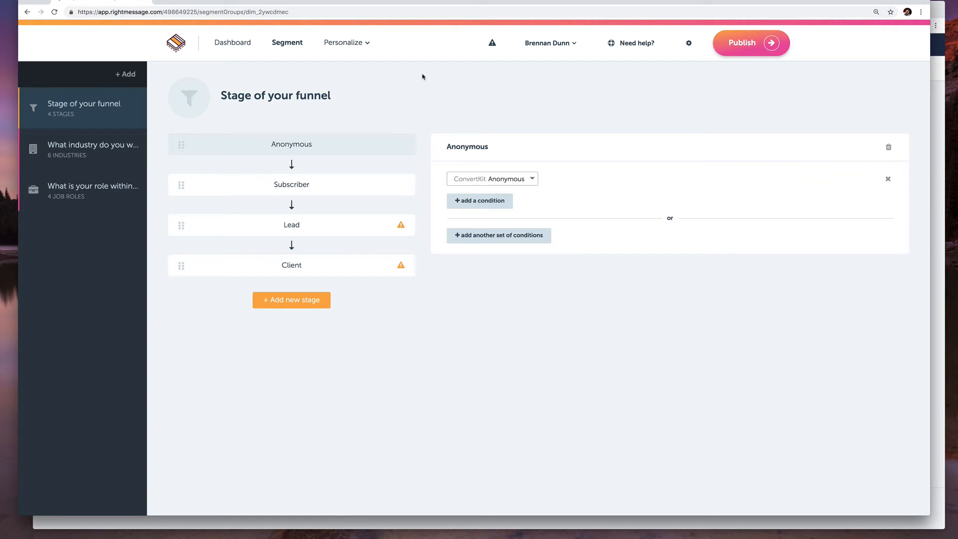
pyautogui.click(100, 148)
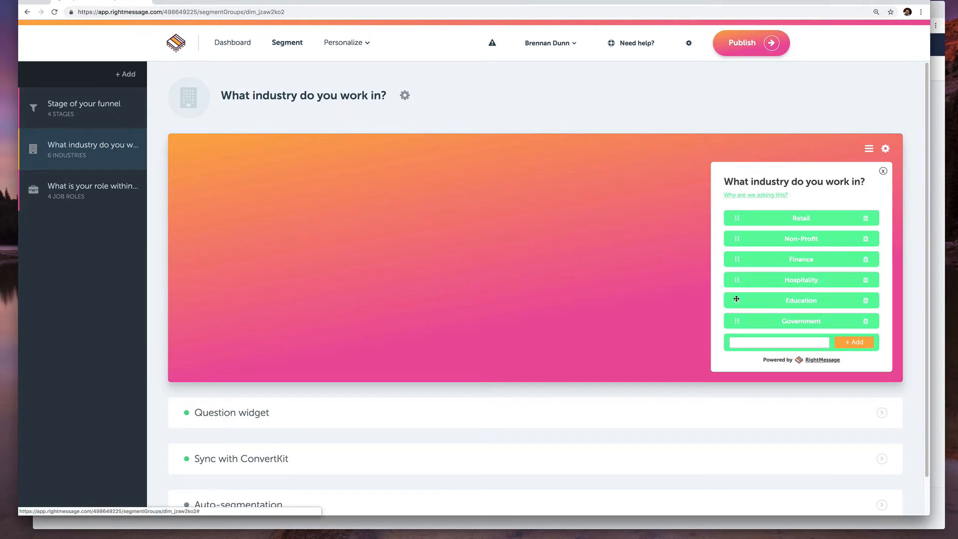
pyautogui.moveTo(736, 299); pyautogui.dragTo(736, 279)
# Step: Examine the question widget options of the industry question, including visitor prompting and answer randomization, and collapse them again
pyautogui.scroll(-2, 658, 329)
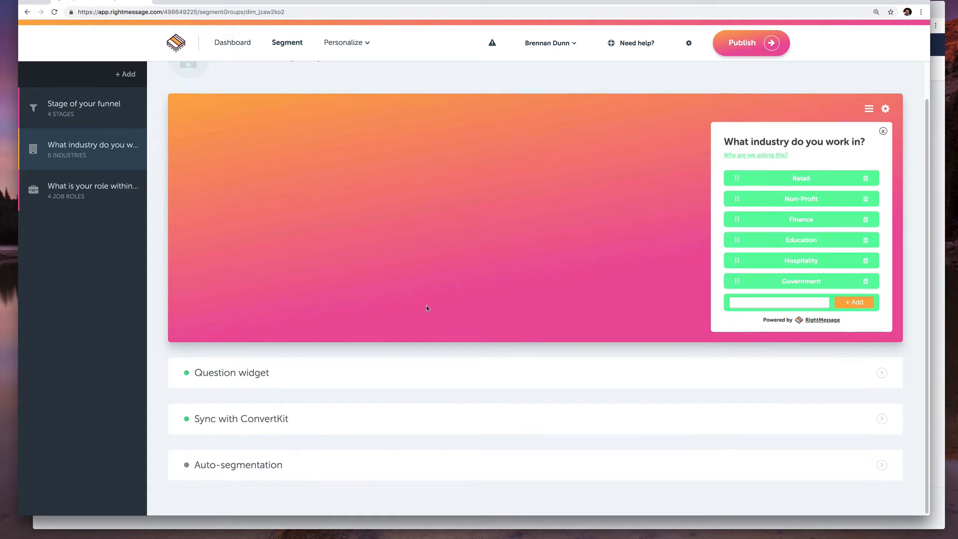
pyautogui.click(387, 378)
pyautogui.scroll(-1, 388, 370)
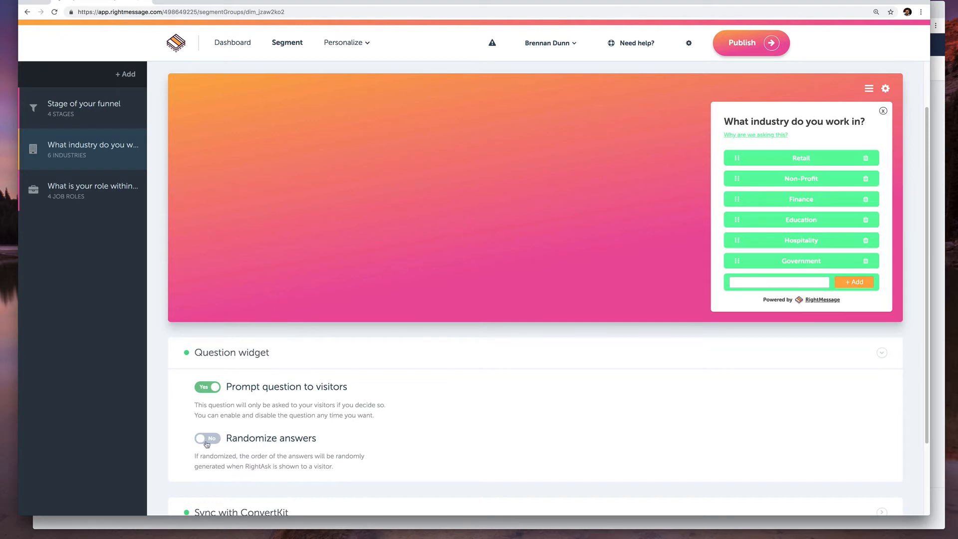
pyautogui.scroll(1, 313, 408)
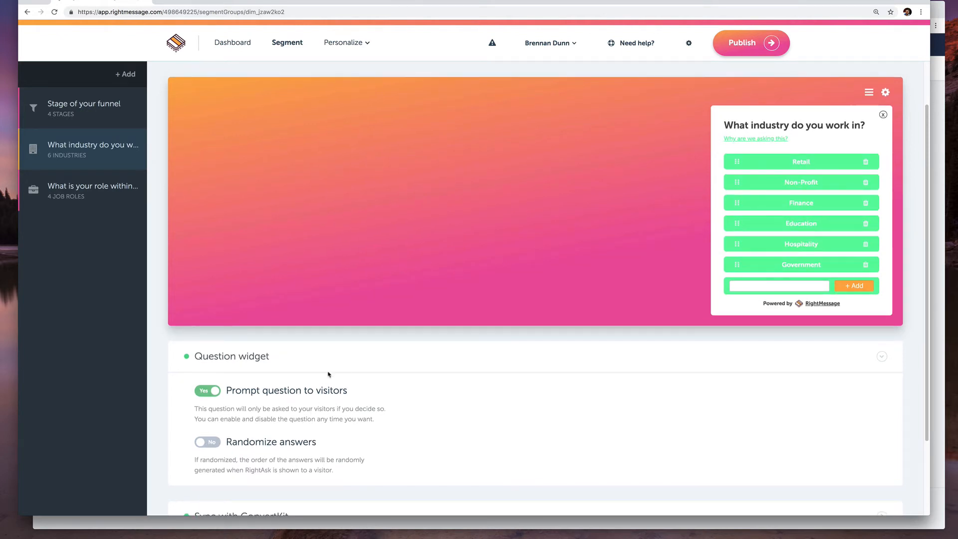
pyautogui.click(333, 362)
# Step: Sync the industry question with the business_type custom field in ConvertKit
pyautogui.click(302, 417)
pyautogui.scroll(-1, 314, 407)
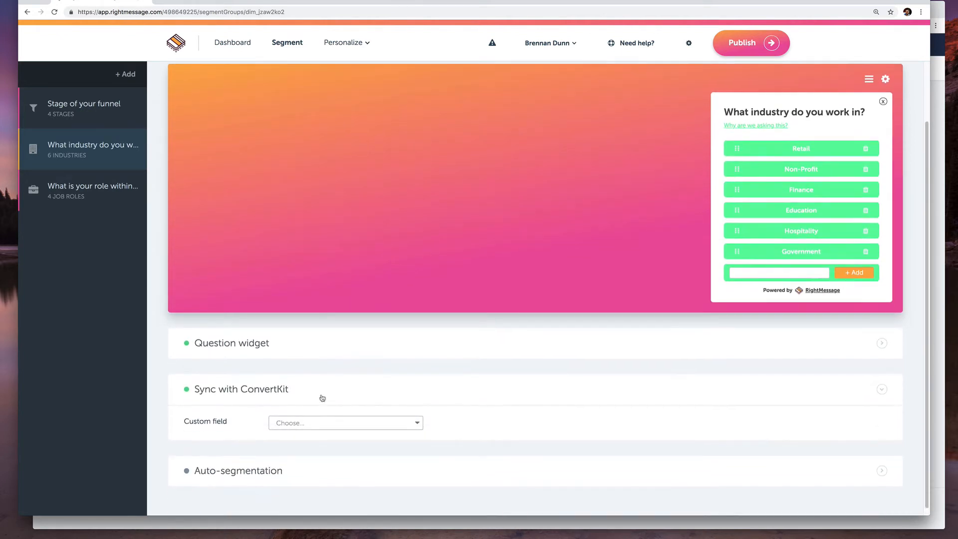
pyautogui.click(342, 416)
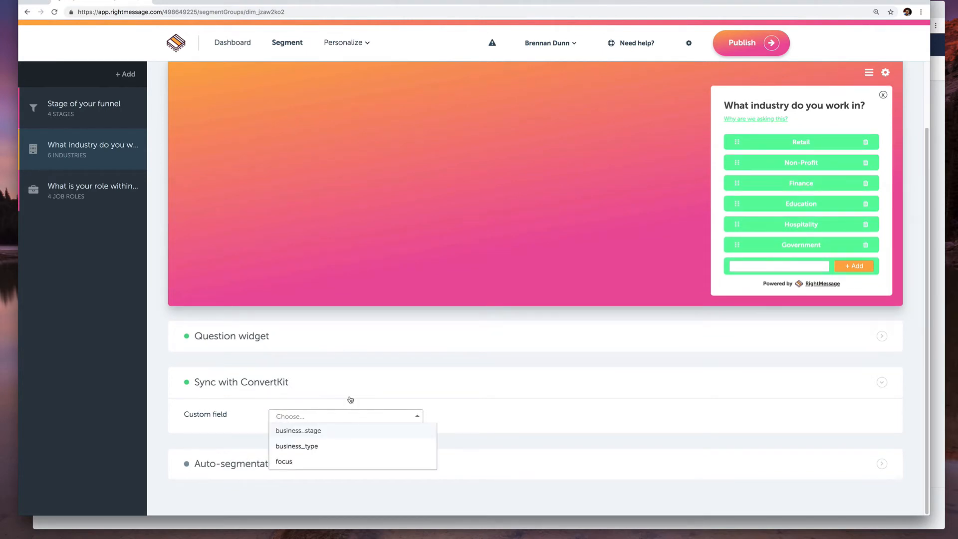
pyautogui.click(306, 445)
# Step: Map the Retail, Non-Profit and Finance answers to the ConvertKit values retail, nonprofit and finance
pyautogui.scroll(-3, 295, 442)
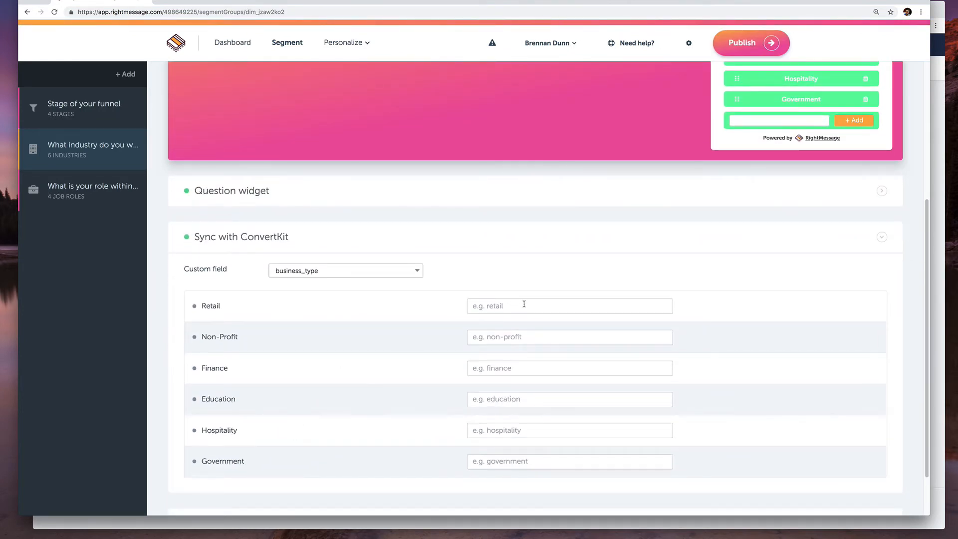
pyautogui.click(503, 307)
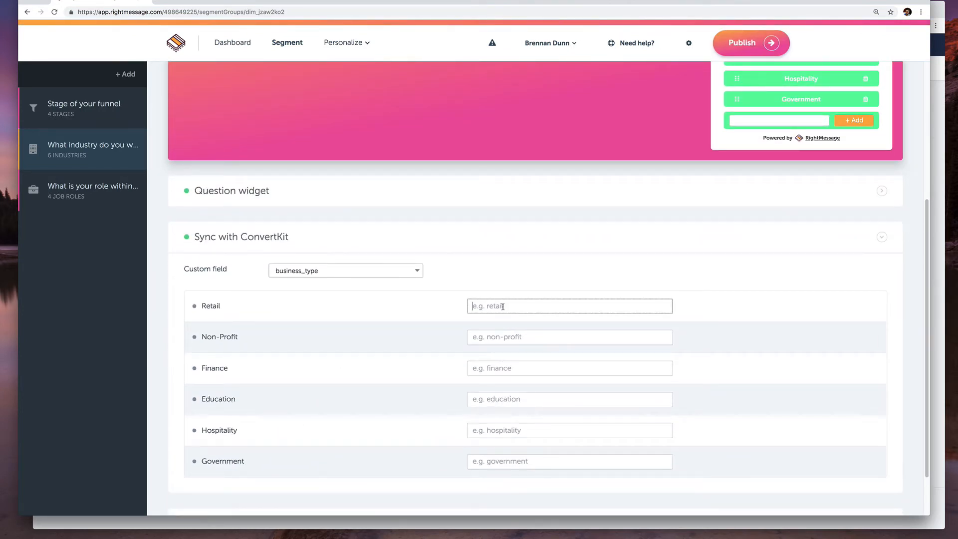
pyautogui.write('retail')
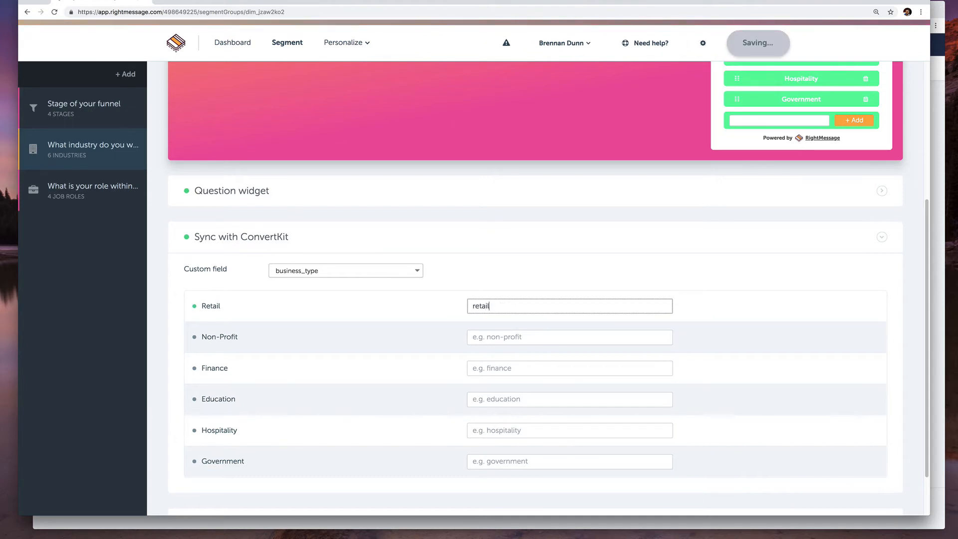
pyautogui.press('Tab')
pyautogui.write('nonprofit')
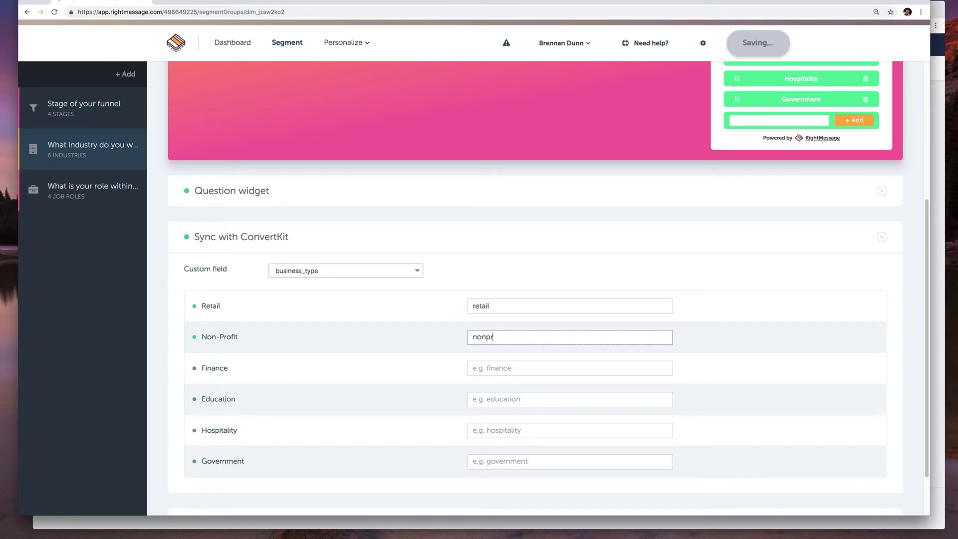
pyautogui.press('Tab')
pyautogui.write('finacne')
pyautogui.press('Tab')
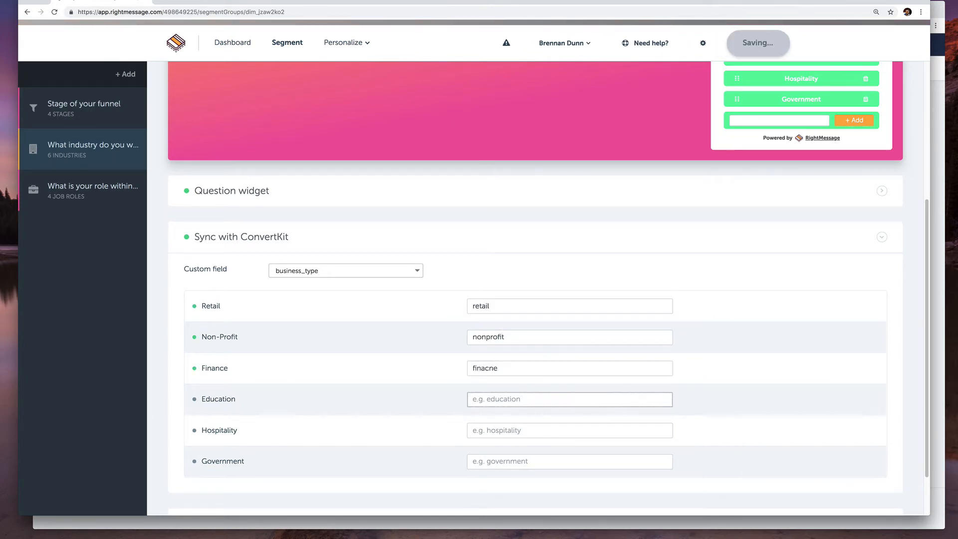
pyautogui.click(506, 372)
pyautogui.doubleClick(506, 372)
pyautogui.write('fin')
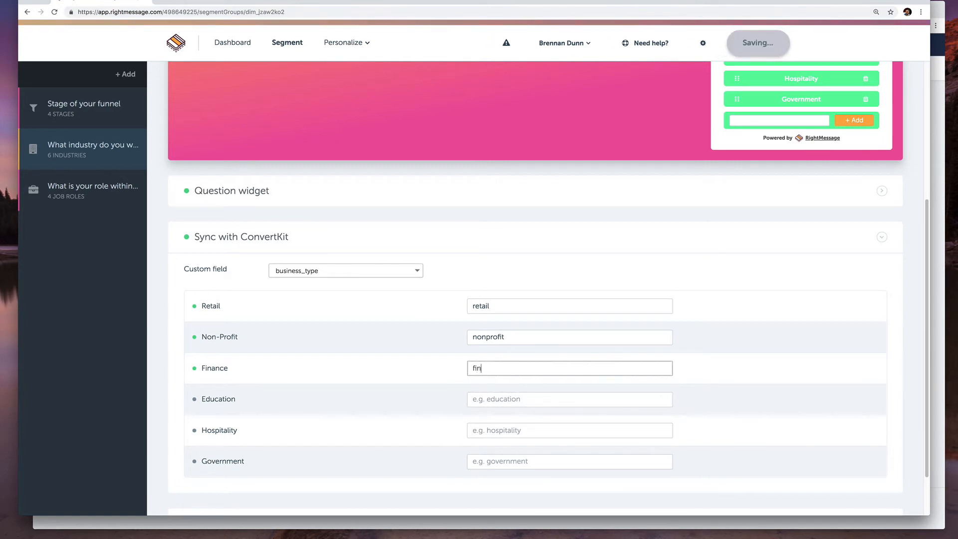
pyautogui.write('ance')
# Step: Map the Education, Hospitality and Government answers to the ConvertKit values education, hospitality and government
pyautogui.press('Tab')
pyautogui.write('education')
pyautogui.press('Tab')
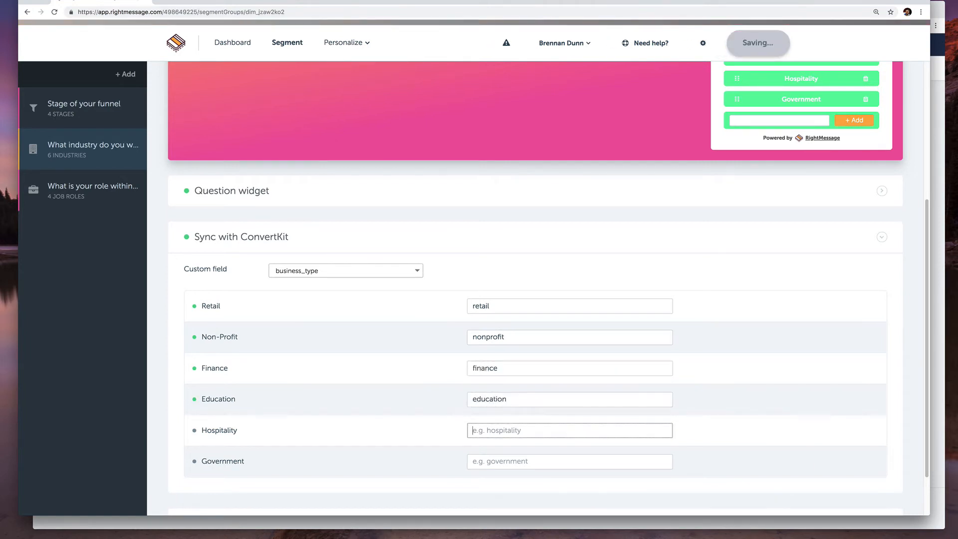
pyautogui.write('hospitality')
pyautogui.press('Tab')
pyautogui.write('government')
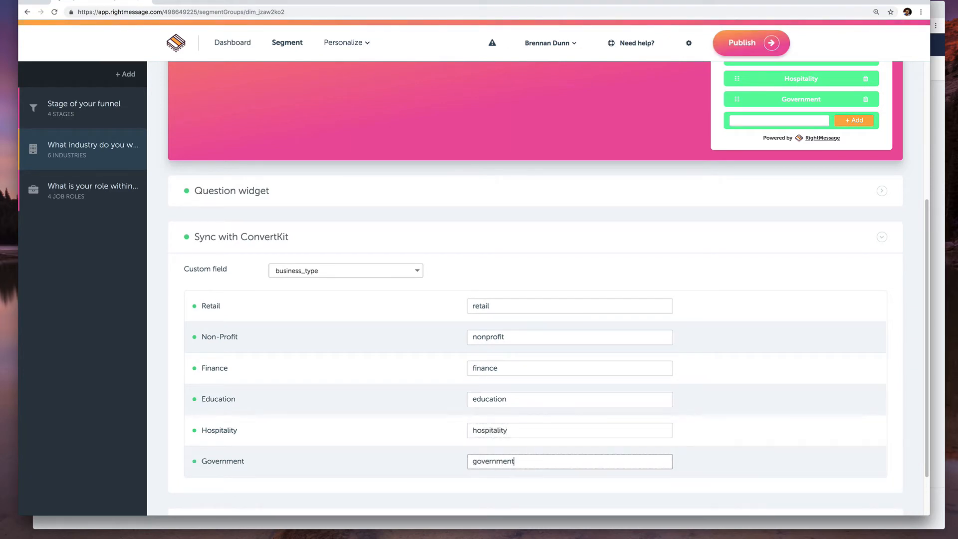
# Step: In the auto-segmentation settings, add a Retail condition for visitors referred by the domain retailwebsite.com
pyautogui.scroll(2, 491, 324)
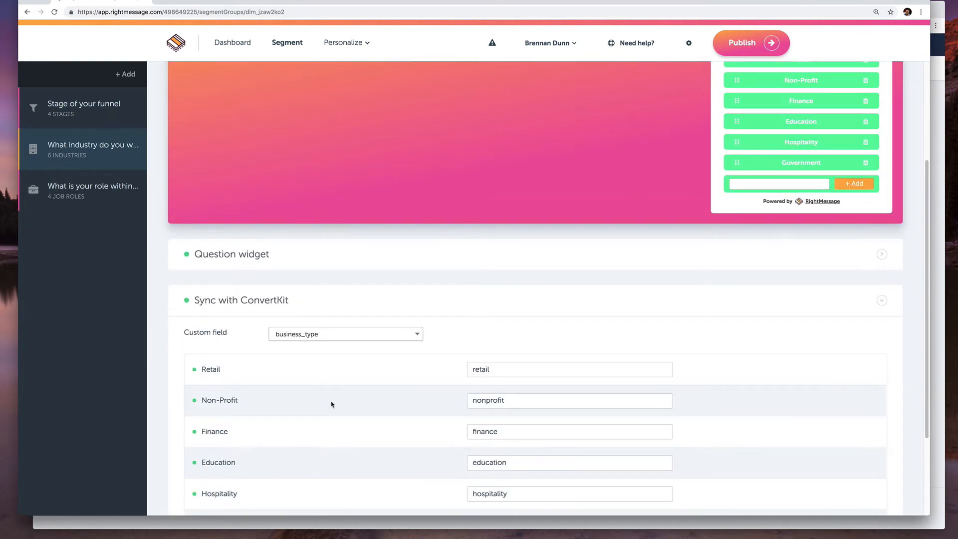
pyautogui.scroll(-2, 332, 404)
pyautogui.scroll(-2, 332, 406)
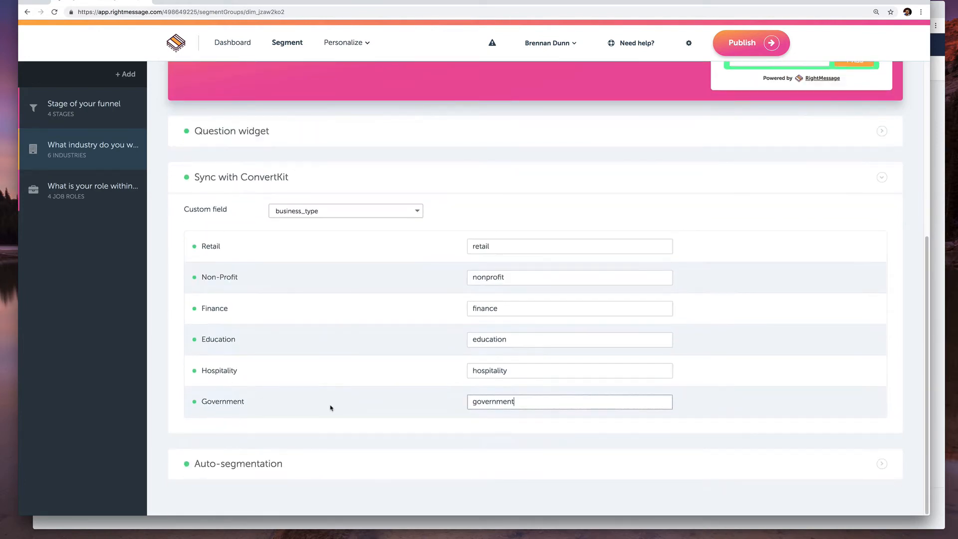
pyautogui.click(326, 471)
pyautogui.scroll(-5, 327, 440)
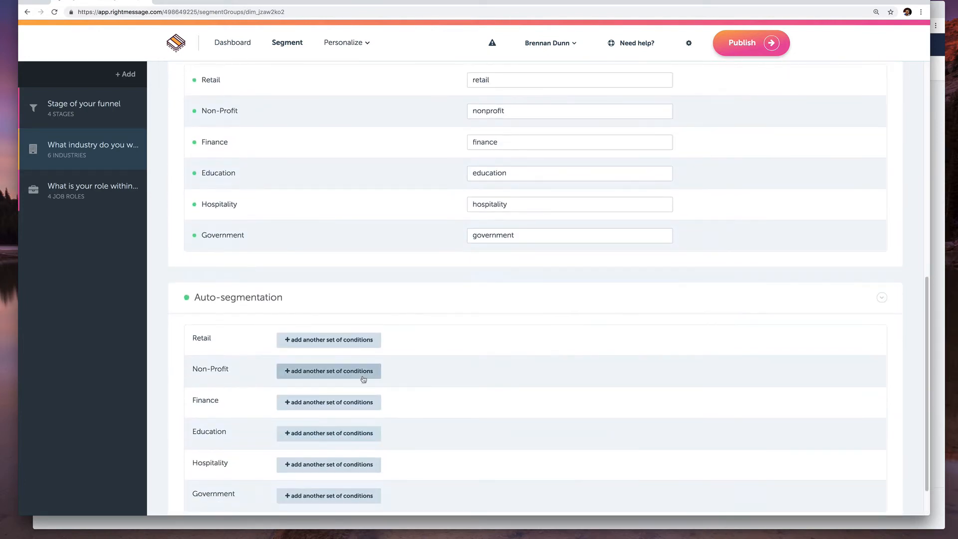
pyautogui.scroll(3, 417, 324)
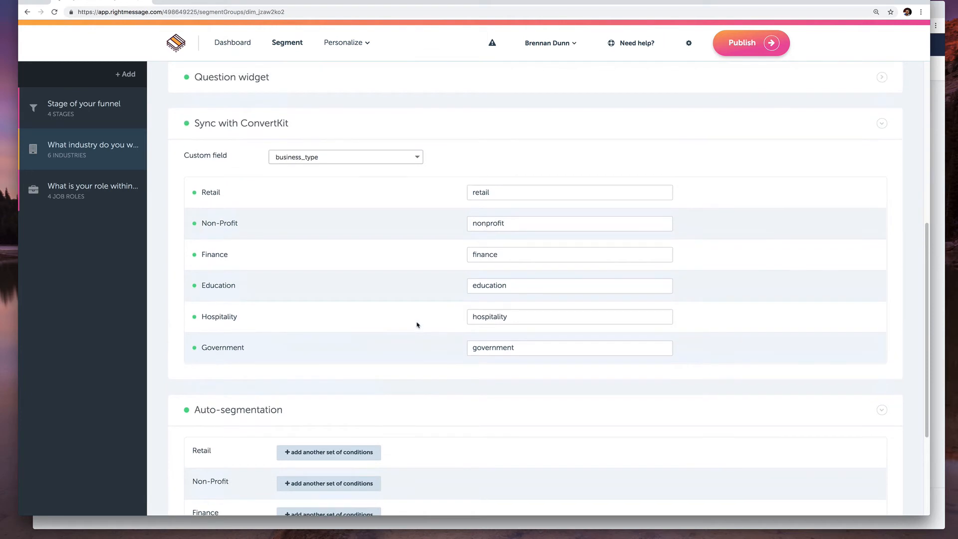
pyautogui.scroll(-3, 417, 331)
pyautogui.click(357, 342)
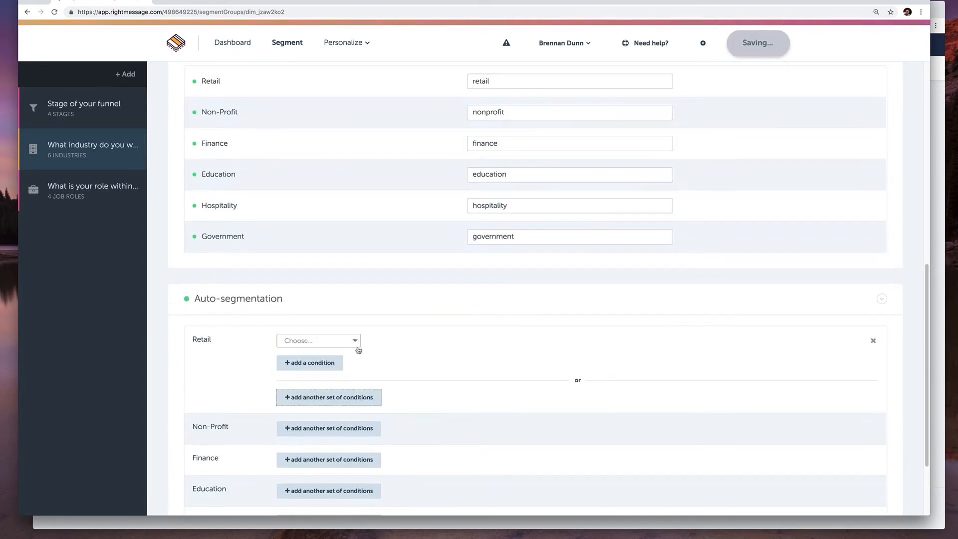
pyautogui.click(351, 342)
pyautogui.write('dom')
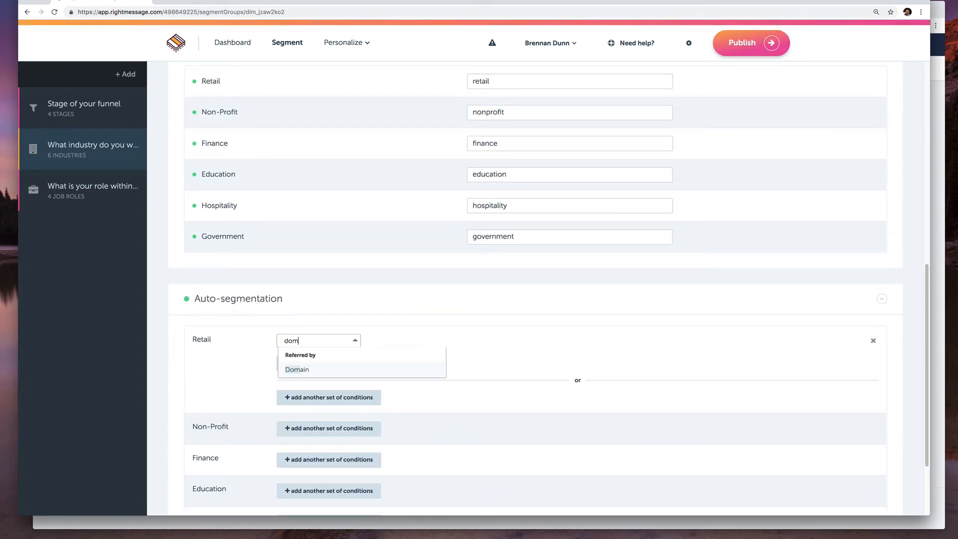
pyautogui.click(338, 369)
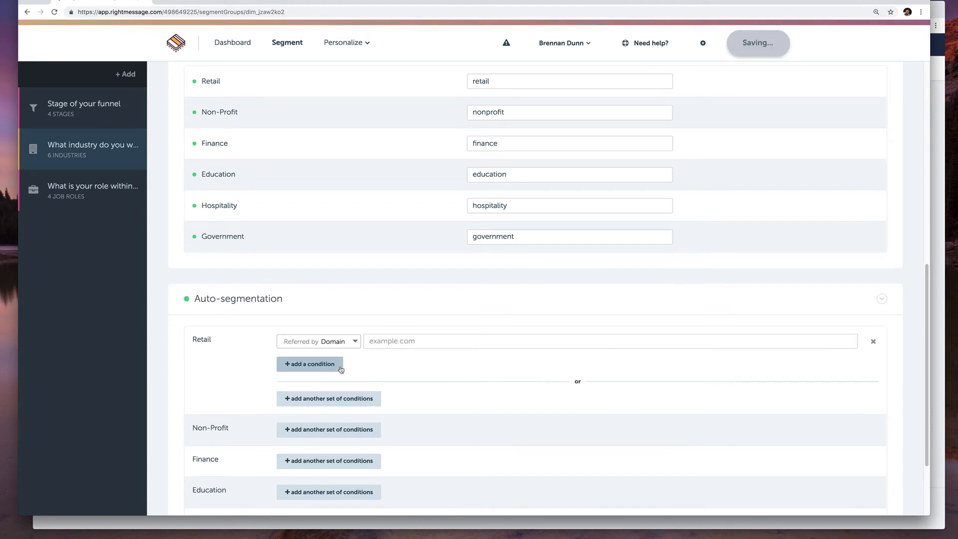
pyautogui.click(424, 342)
pyautogui.write('retailwebsite.com')
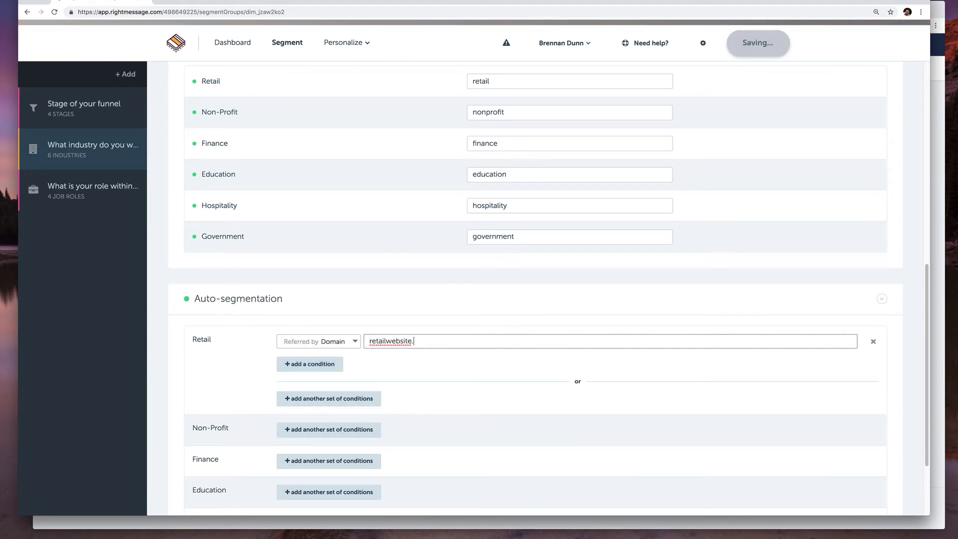
pyautogui.click(433, 329)
# Step: Add a Non-Profit auto-segmentation condition for visitors whose landing page equals /nonprofit
pyautogui.scroll(4, 434, 435)
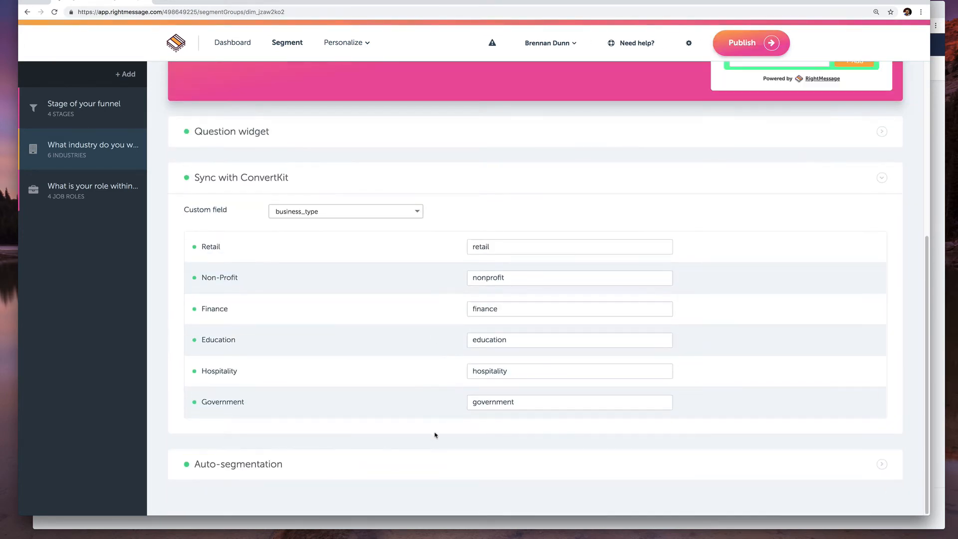
pyautogui.scroll(-5, 426, 449)
pyautogui.scroll(1, 399, 399)
pyautogui.scroll(-4, 355, 259)
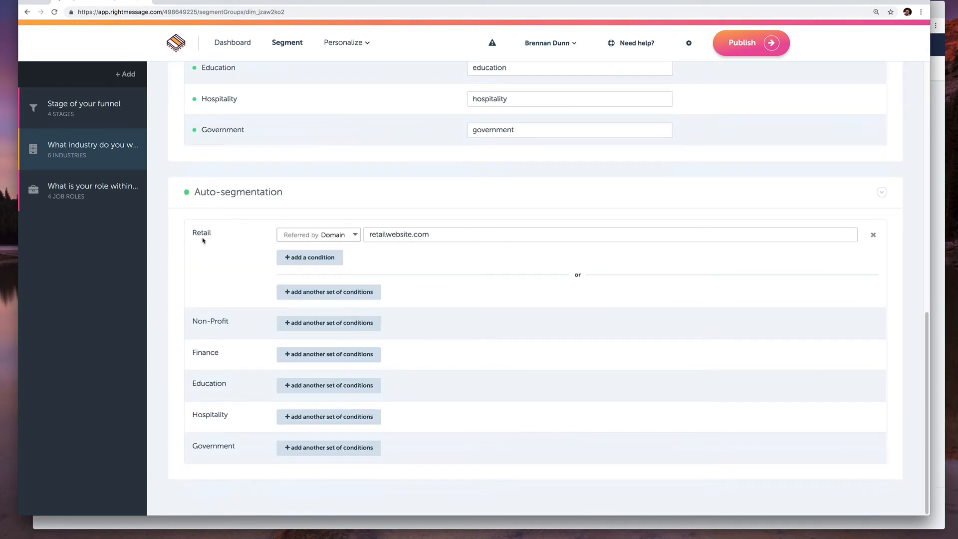
pyautogui.click(338, 323)
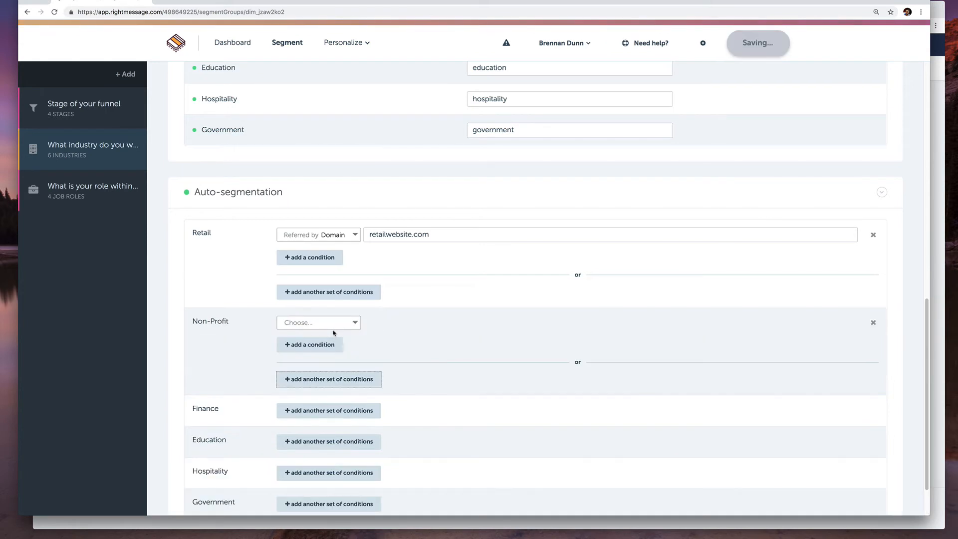
pyautogui.scroll(-3, 337, 381)
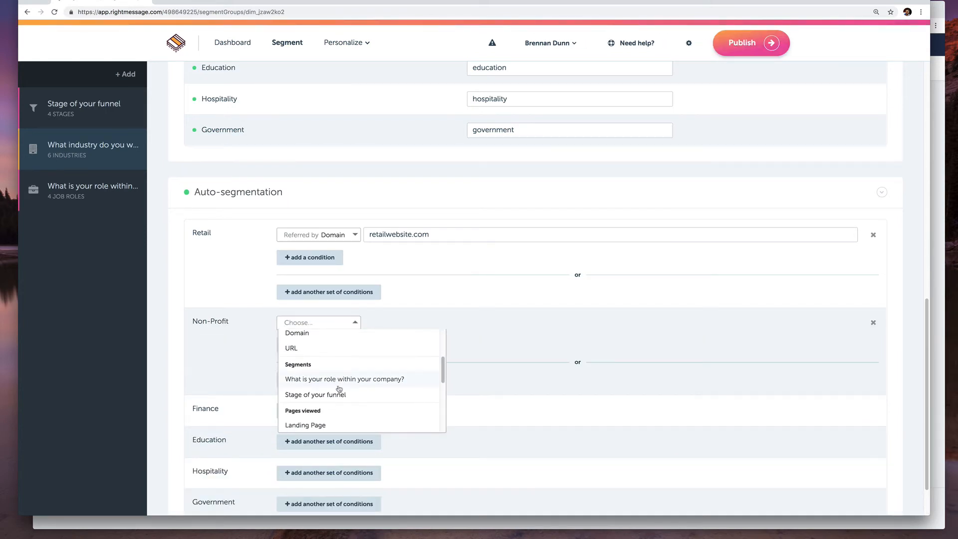
pyautogui.scroll(-1, 337, 381)
pyautogui.click(306, 412)
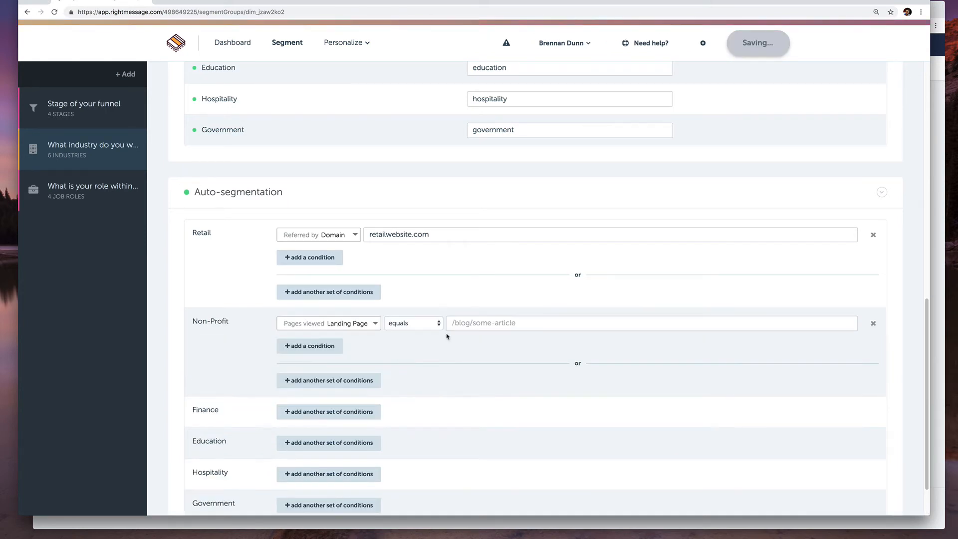
pyautogui.write('/nonprofit')
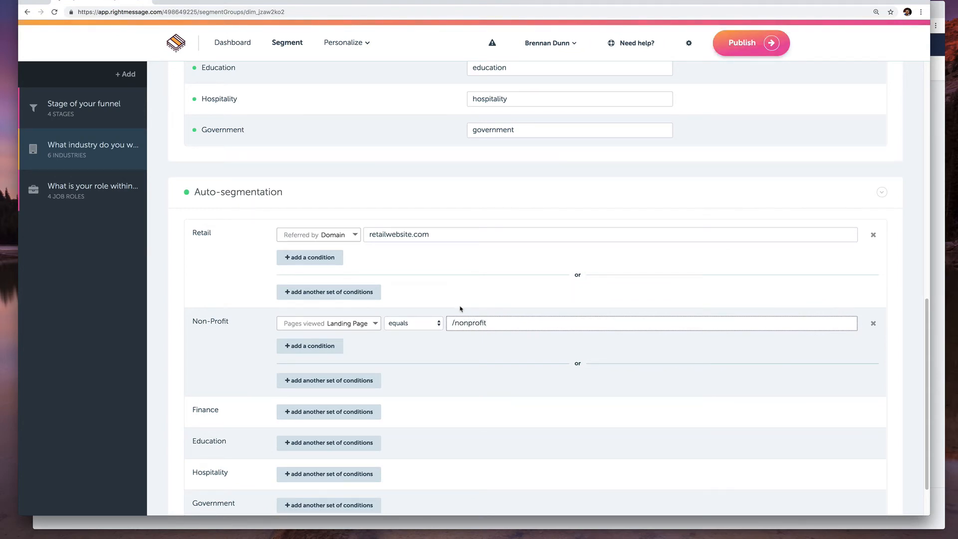
pyautogui.click(477, 337)
# Step: Review the industry question's answers, ConvertKit sync values and auto-segmentation conditions
pyautogui.scroll(2, 478, 337)
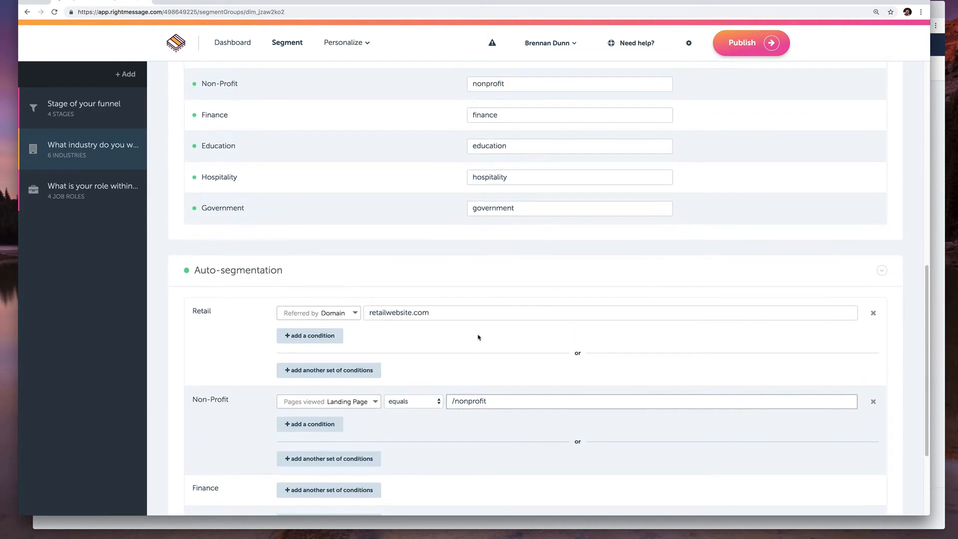
pyautogui.scroll(10, 482, 339)
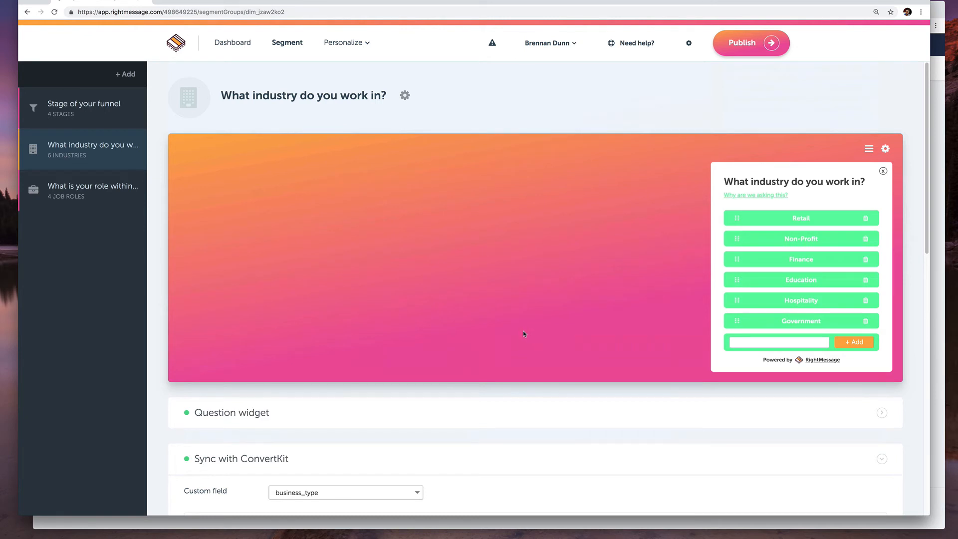
pyautogui.scroll(-10, 523, 332)
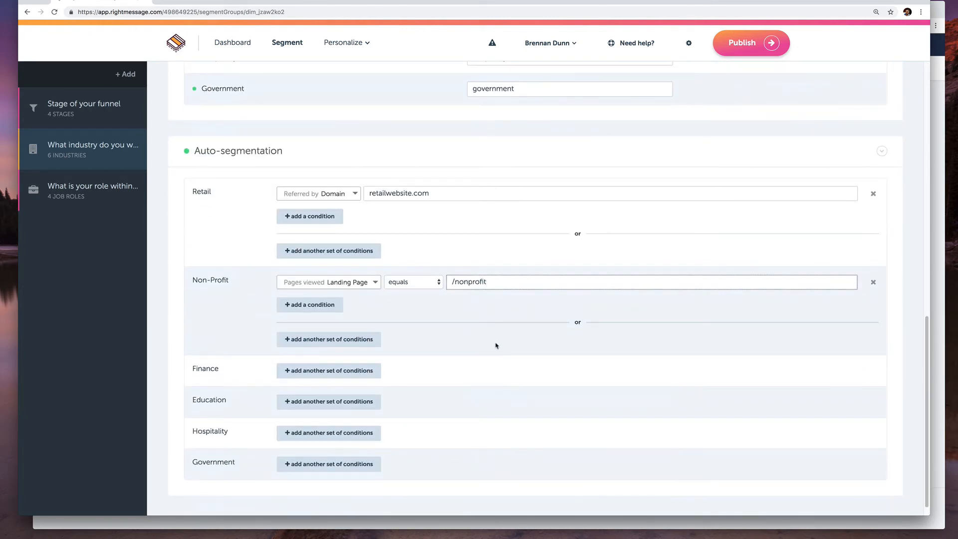
pyautogui.scroll(5, 493, 347)
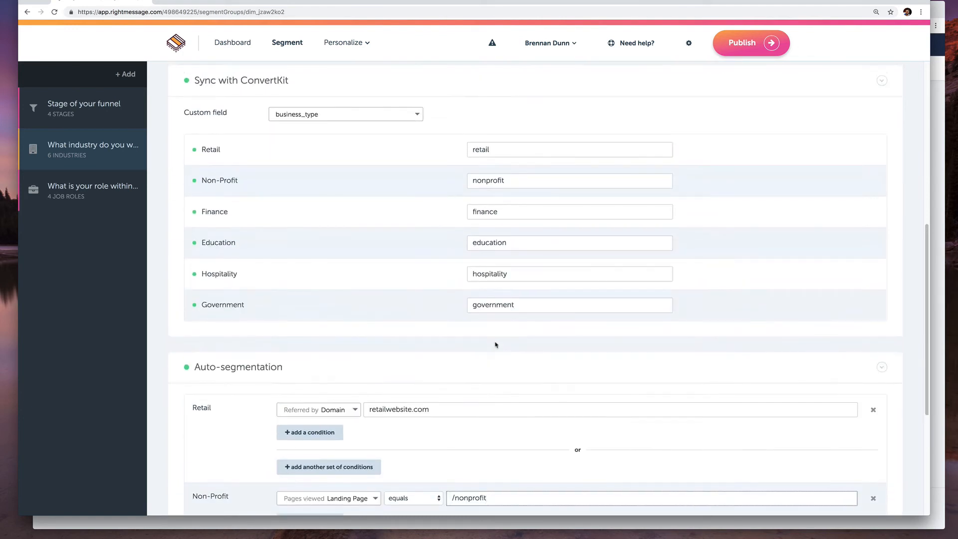
pyautogui.scroll(6, 501, 341)
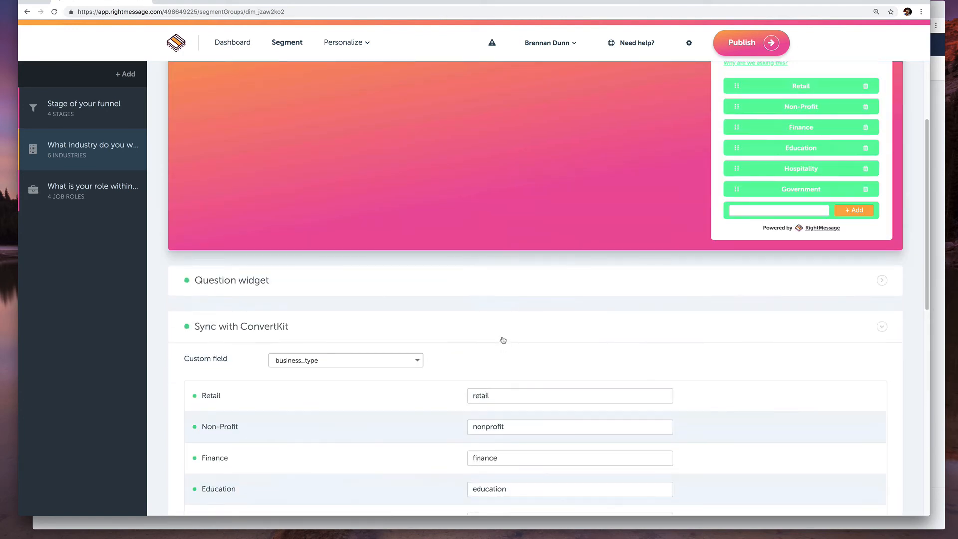
pyautogui.scroll(3, 500, 335)
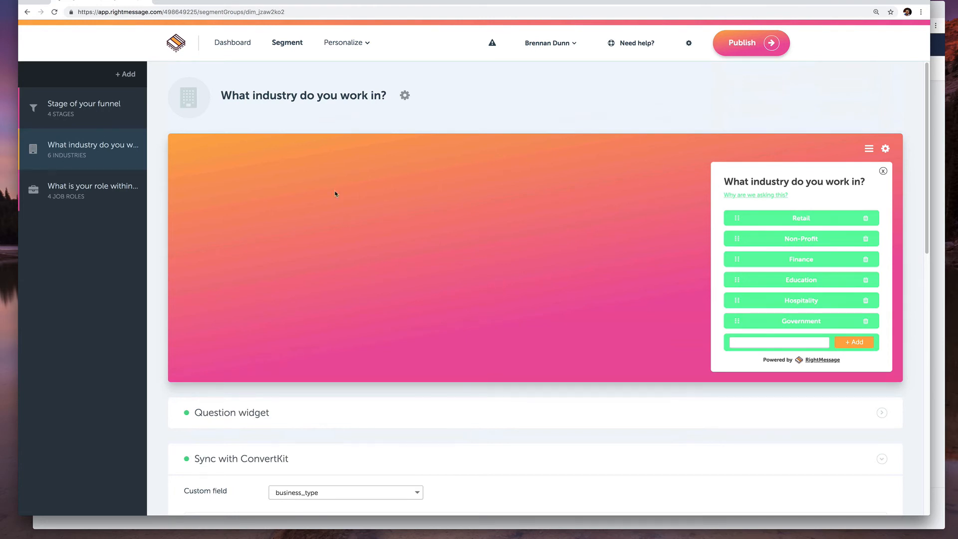
# Step: In the funnel stages, set the Lead stage's condition to ConvertKit tags that include any of Started Trial
pyautogui.click(87, 114)
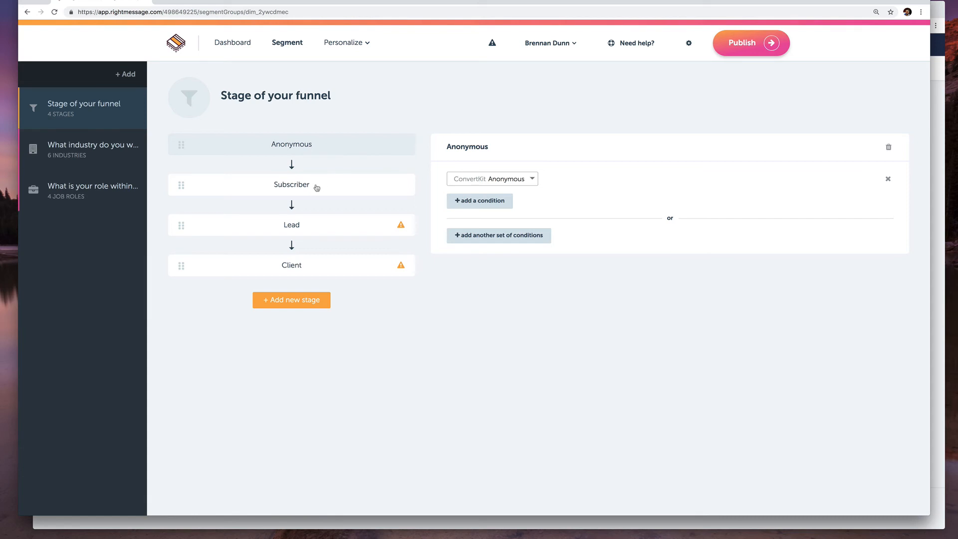
pyautogui.click(331, 193)
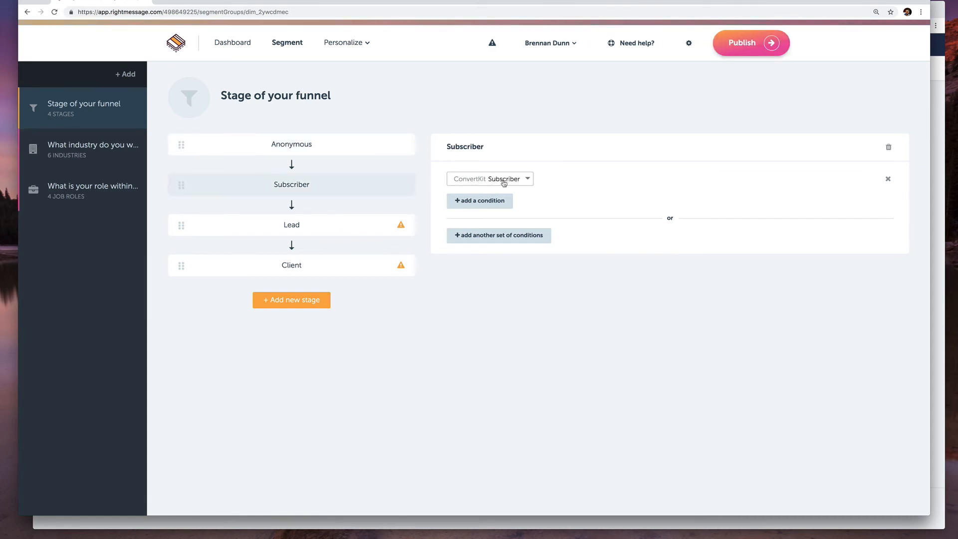
pyautogui.click(316, 228)
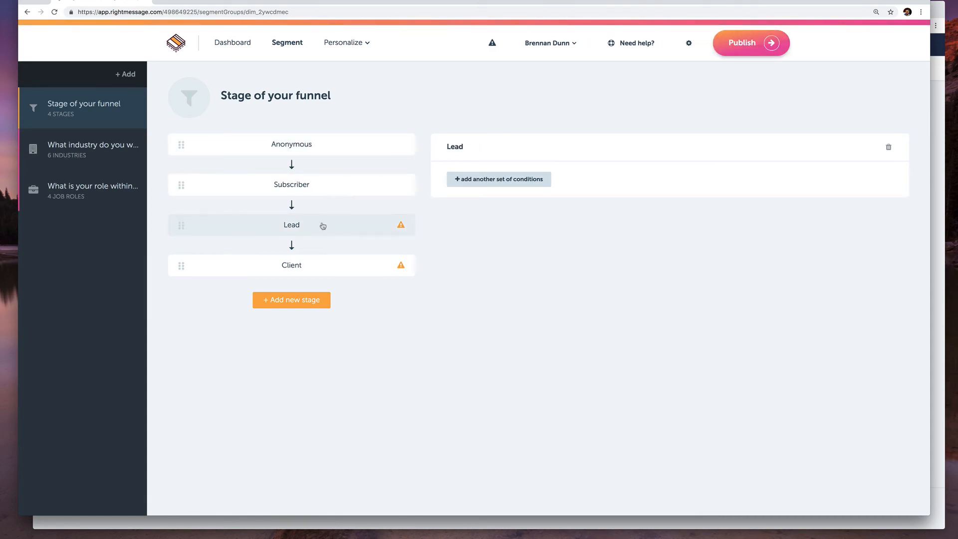
pyautogui.click(474, 182)
pyautogui.click(496, 184)
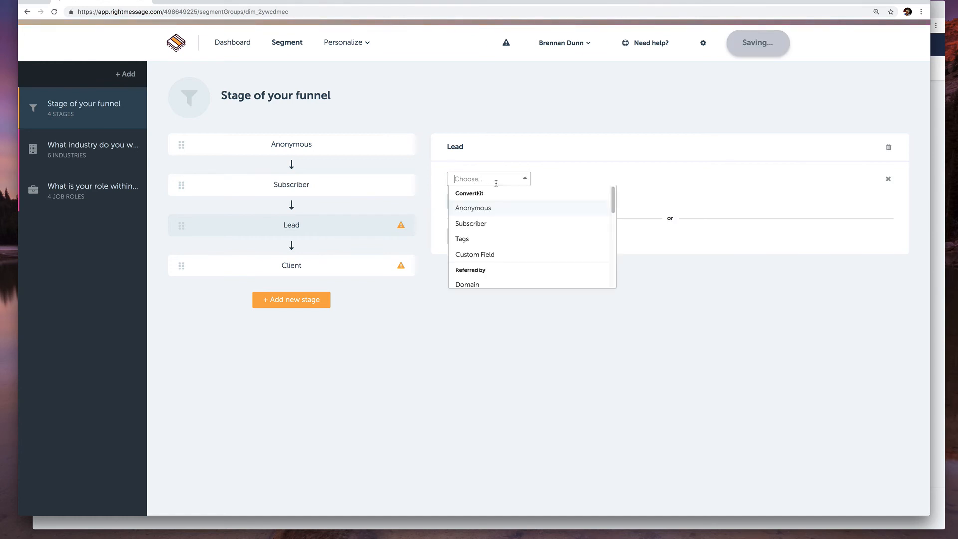
pyautogui.click(494, 239)
pyautogui.click(628, 177)
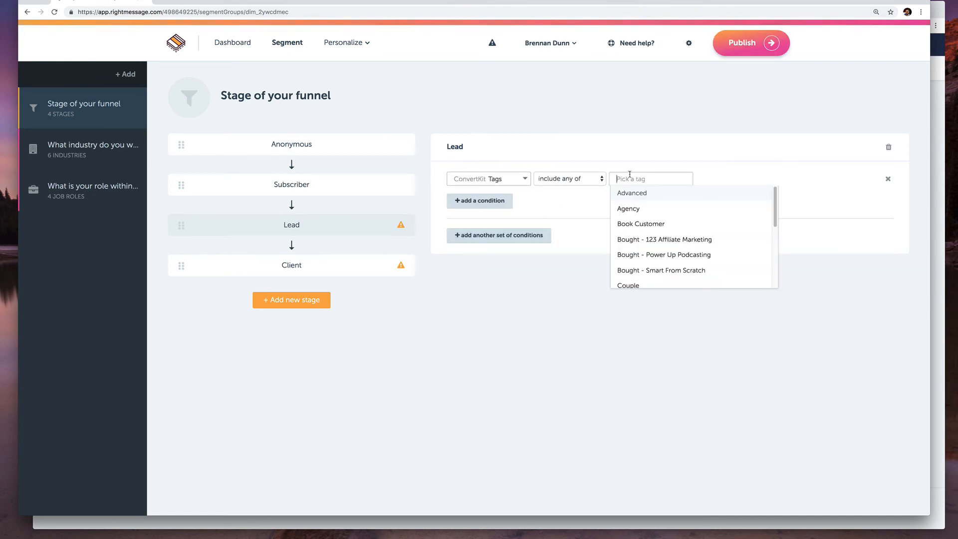
pyautogui.scroll(-4, 657, 220)
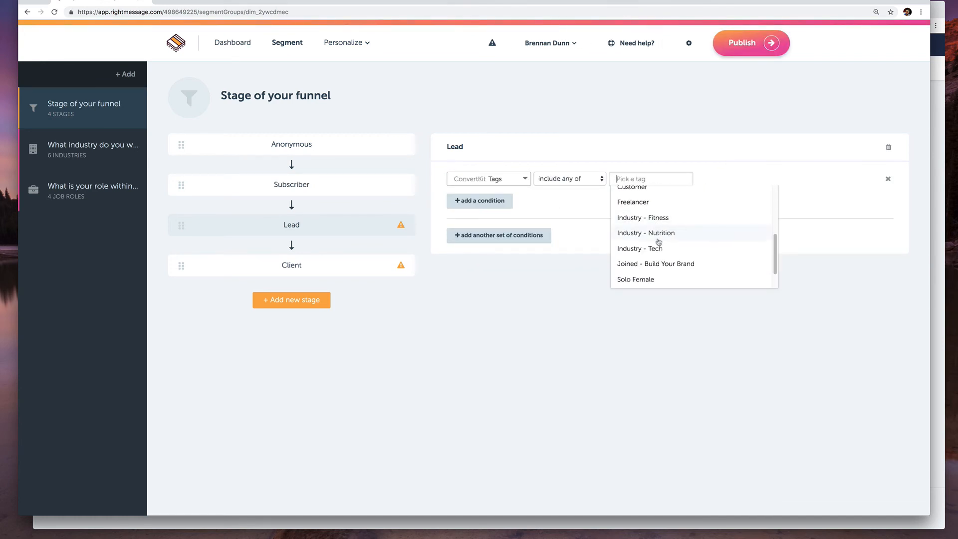
pyautogui.scroll(-2, 658, 242)
pyautogui.click(647, 267)
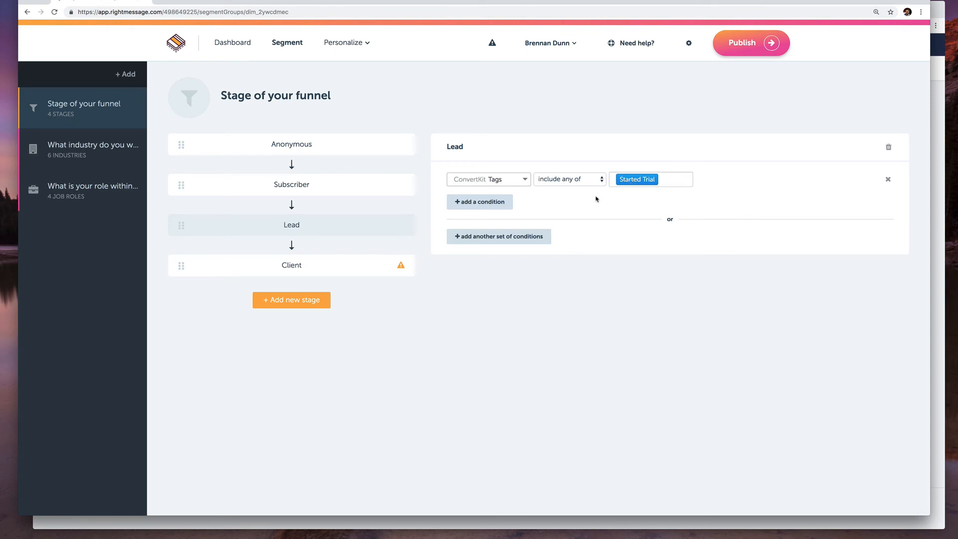
# Step: Set the Client stage's condition to ConvertKit tags that include any of Customer
pyautogui.click(340, 267)
pyautogui.click(530, 182)
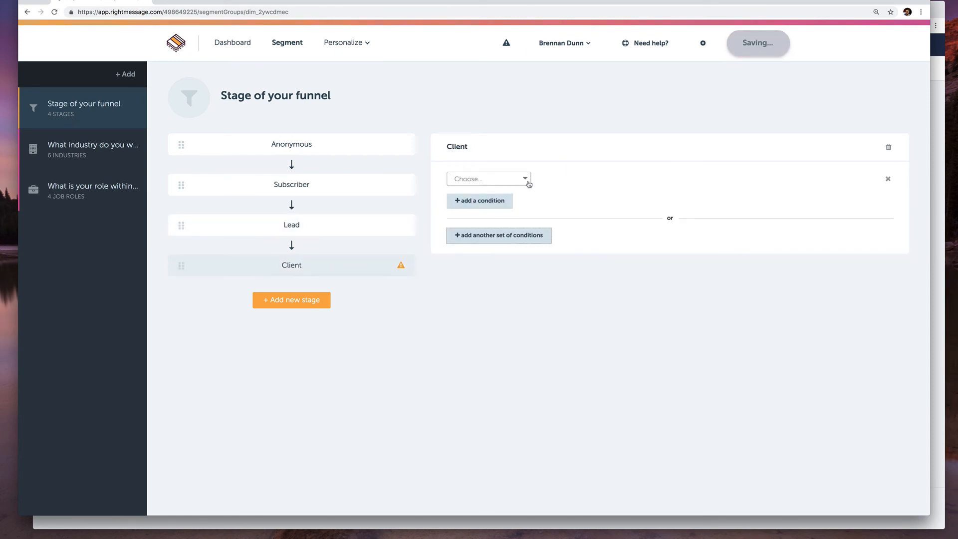
pyautogui.click(514, 185)
pyautogui.click(506, 237)
pyautogui.click(643, 183)
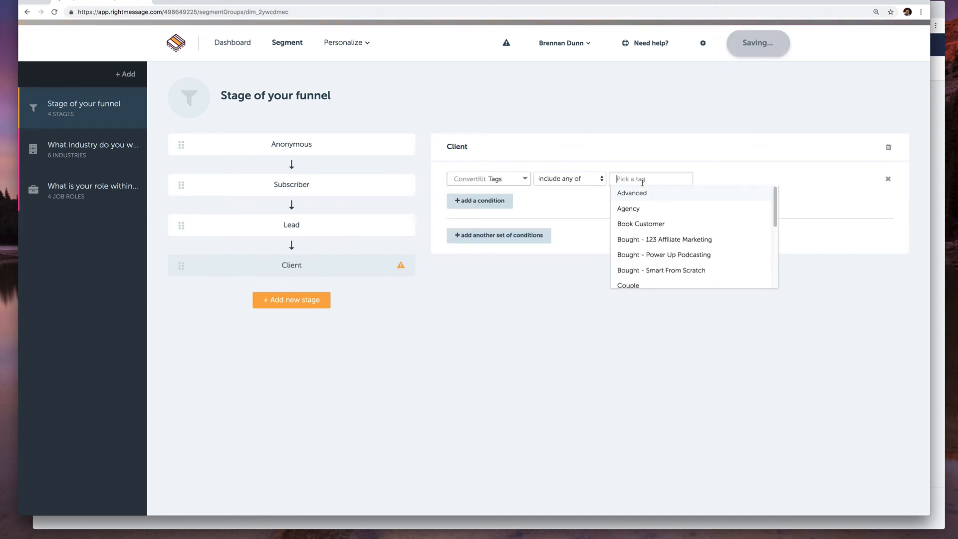
pyautogui.scroll(-2, 633, 272)
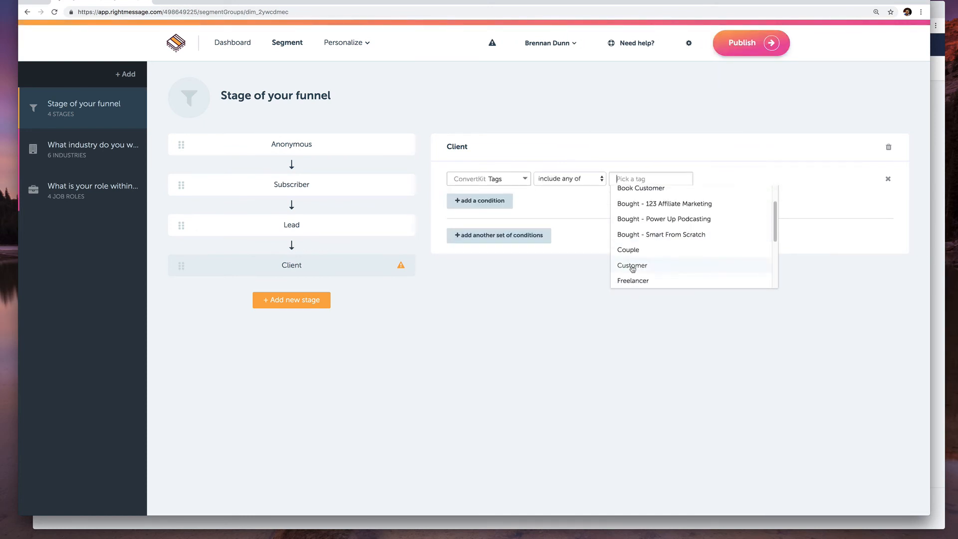
pyautogui.click(633, 266)
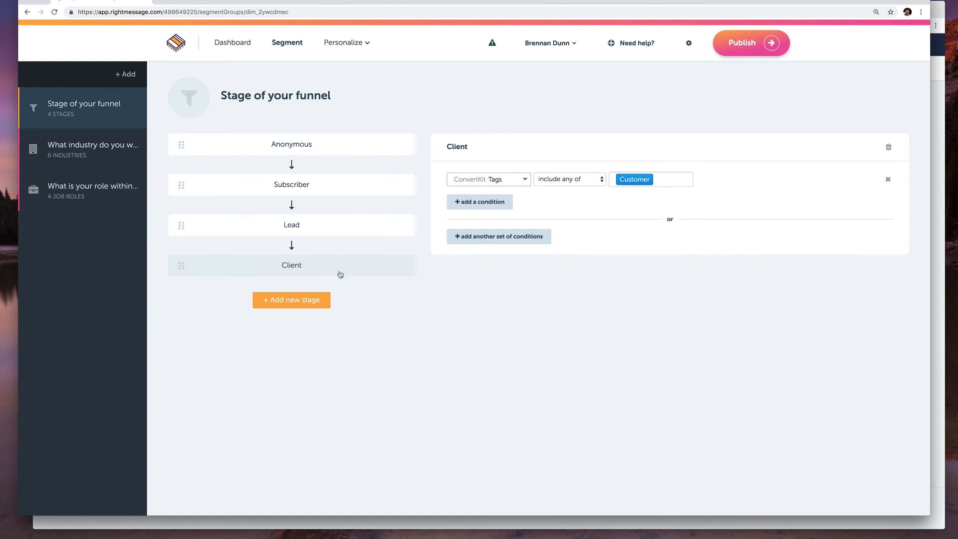
# Step: Review the conditions of the Lead, Subscriber and Anonymous stages, plus the industry and role questions
pyautogui.click(337, 234)
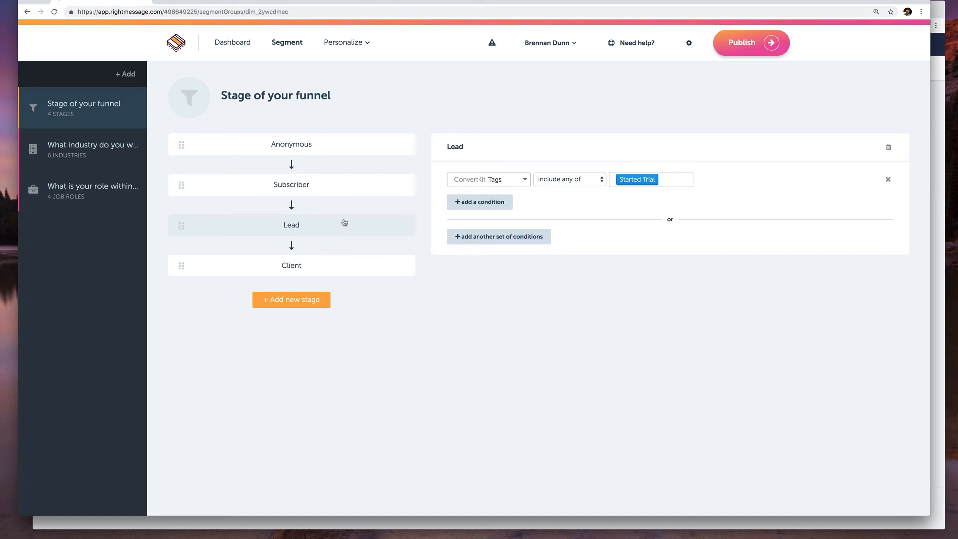
pyautogui.click(340, 188)
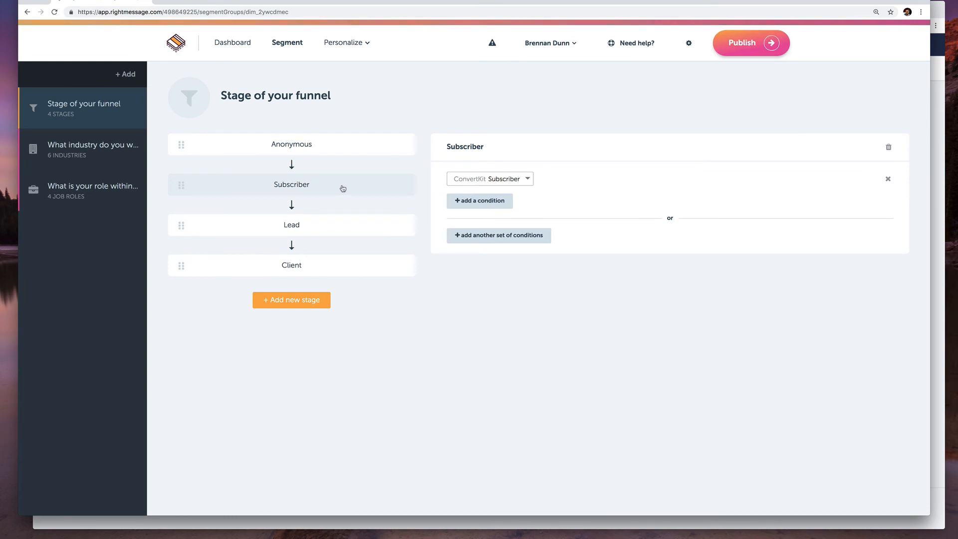
pyautogui.click(341, 147)
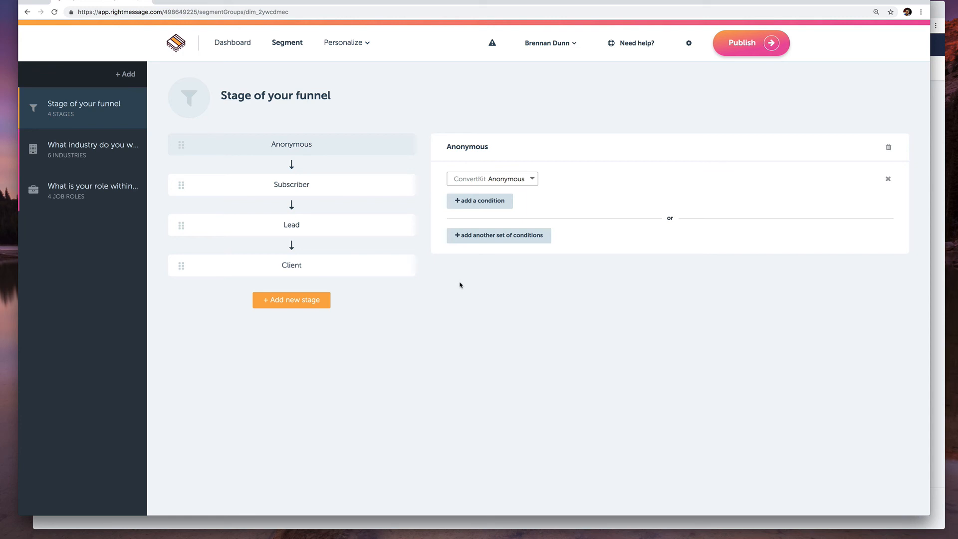
pyautogui.click(94, 157)
pyautogui.click(100, 193)
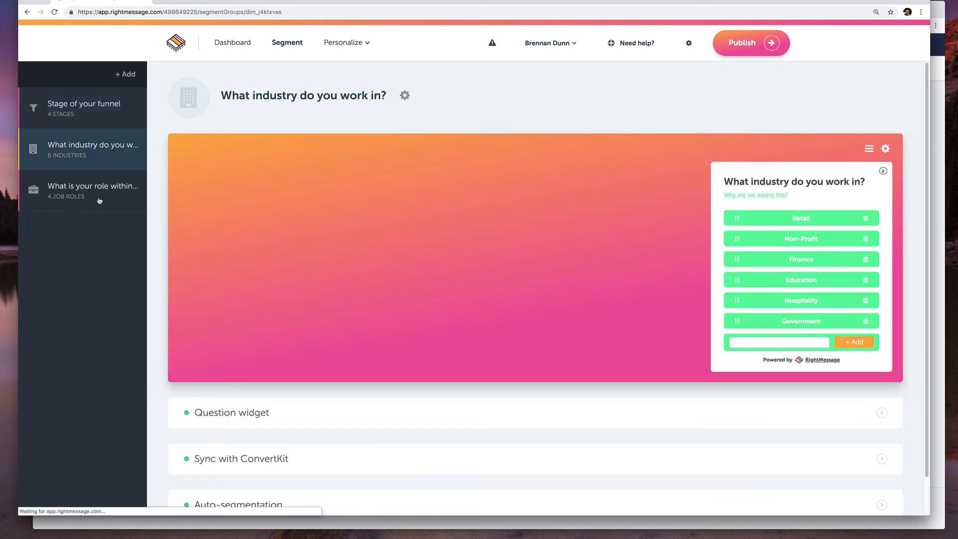
# Step: Create a custom campaign named Tailor by Industry for the segment group "What industry do you work in?"
pyautogui.click(335, 44)
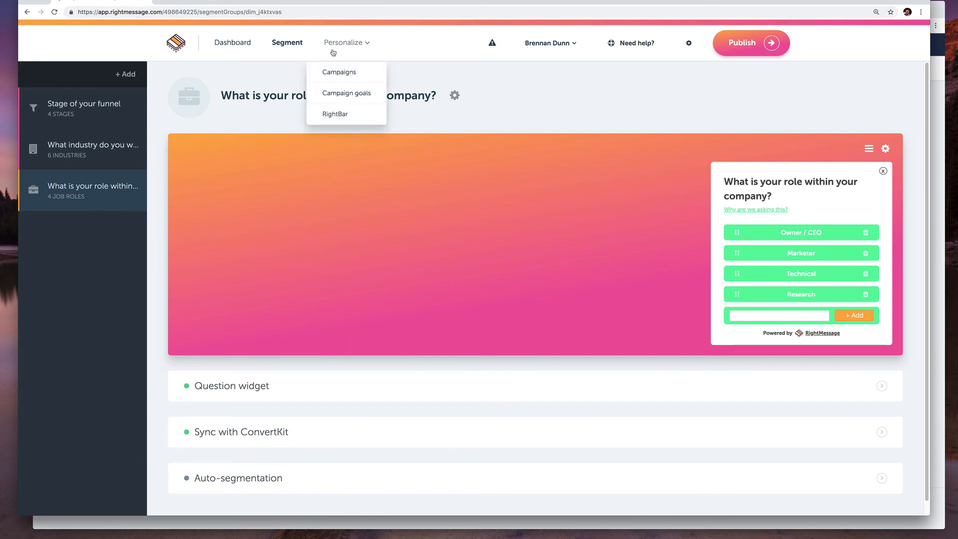
pyautogui.click(338, 72)
pyautogui.click(470, 277)
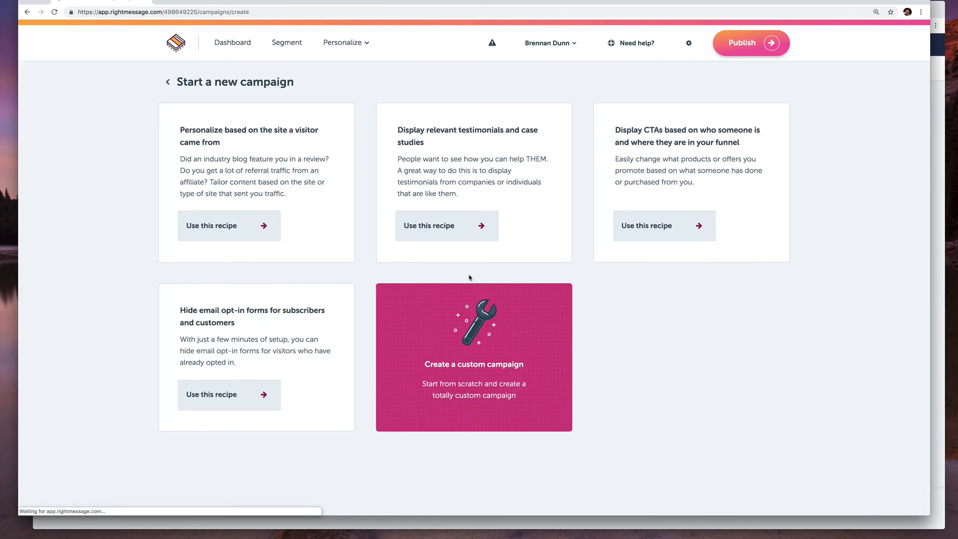
pyautogui.click(469, 314)
pyautogui.click(473, 129)
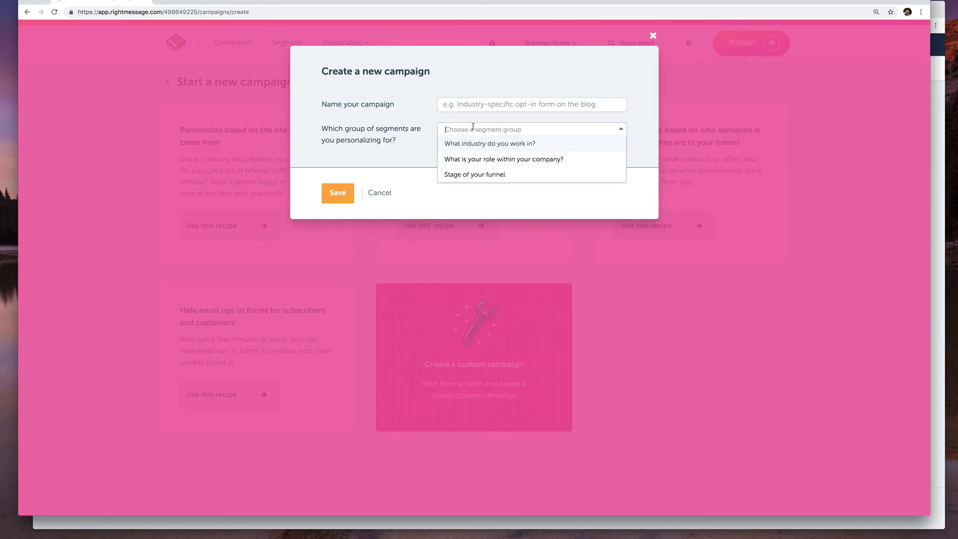
pyautogui.click(491, 144)
pyautogui.click(500, 106)
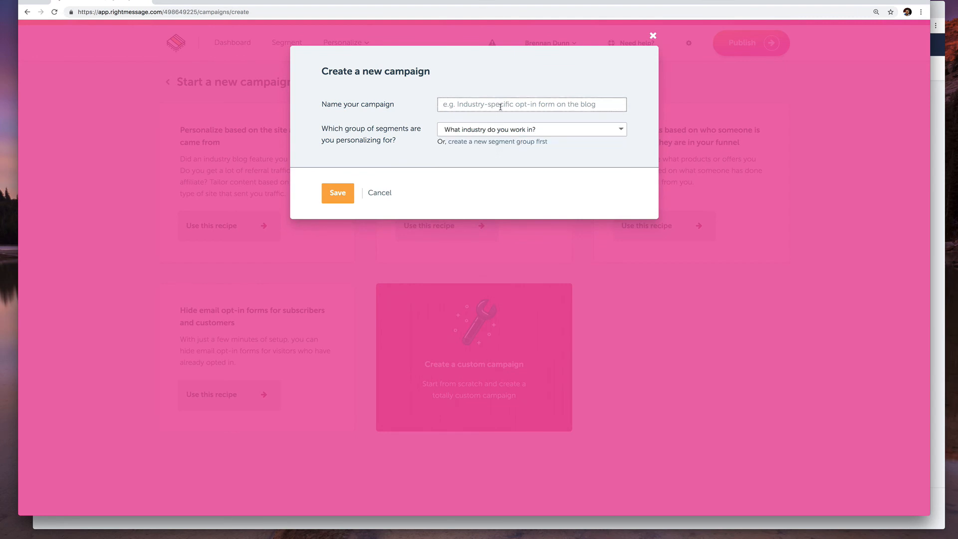
pyautogui.write('Tailor by Industry')
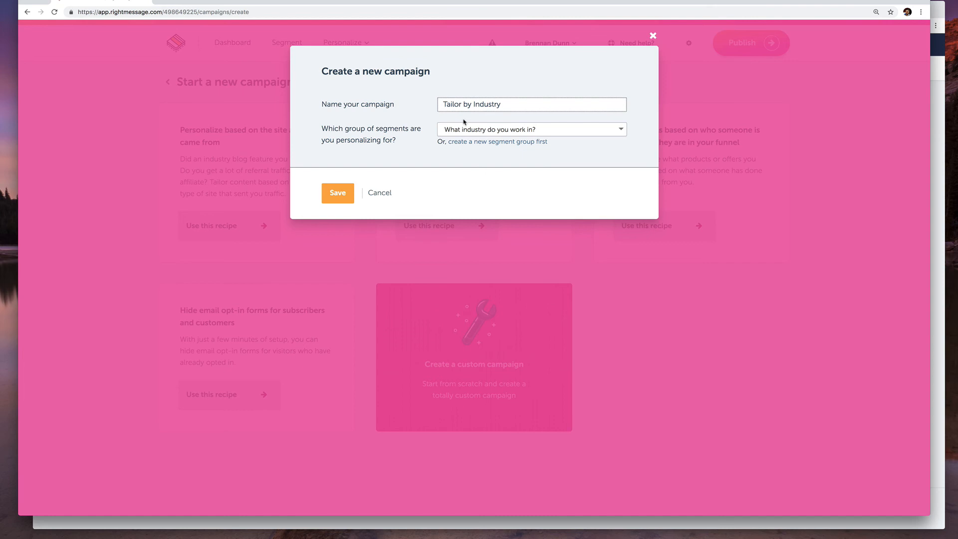
pyautogui.click(342, 193)
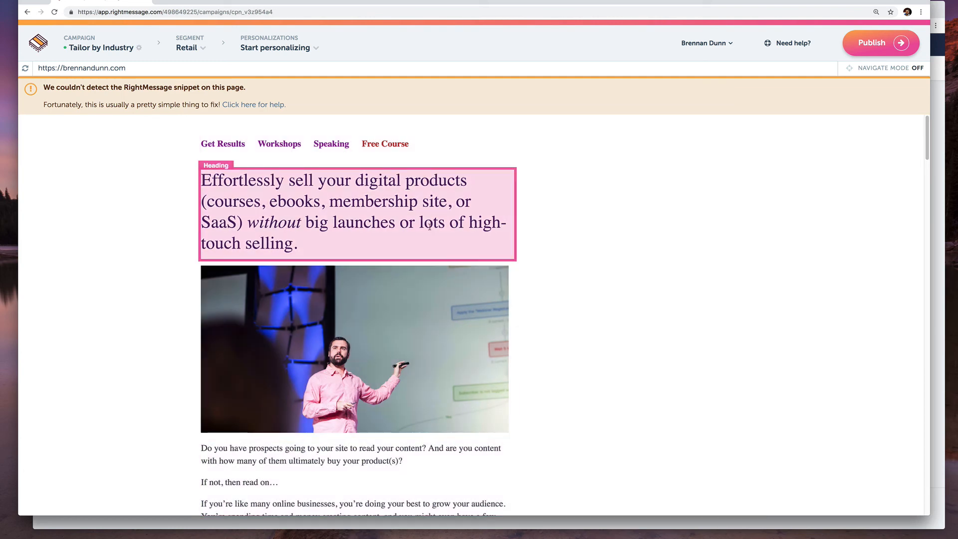
# Step: Start personalizing the homepage's main heading for the Retail segment, with its text settings open
pyautogui.click(186, 46)
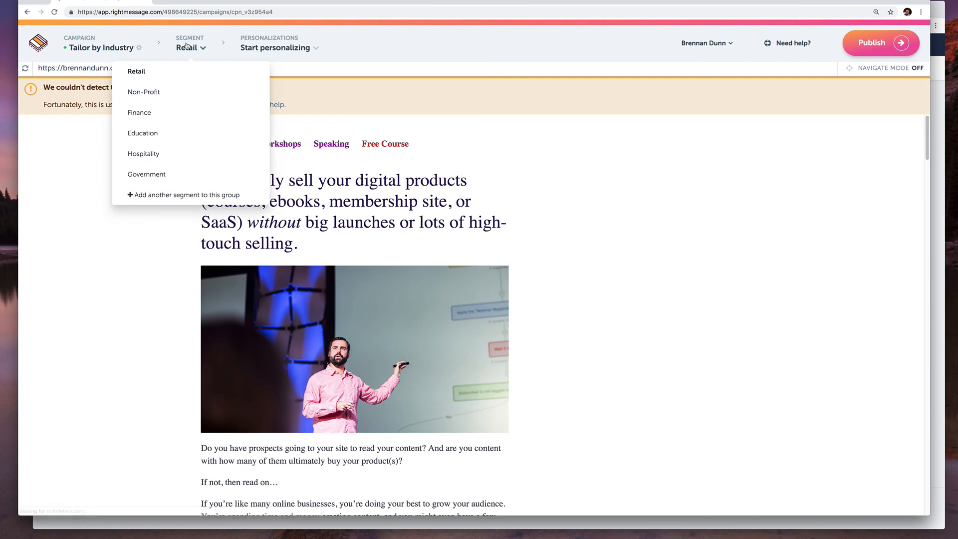
pyautogui.click(186, 46)
pyautogui.click(308, 204)
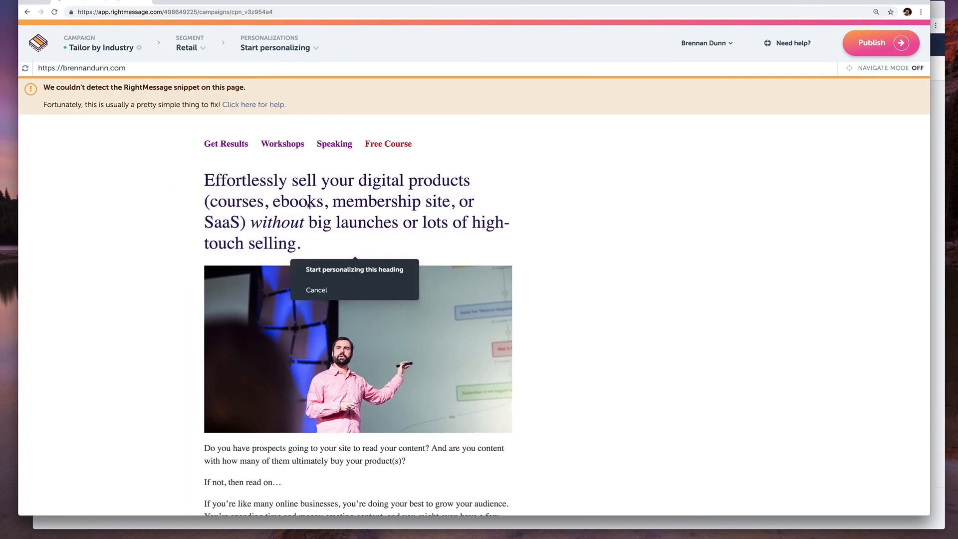
pyautogui.click(382, 270)
pyautogui.click(742, 144)
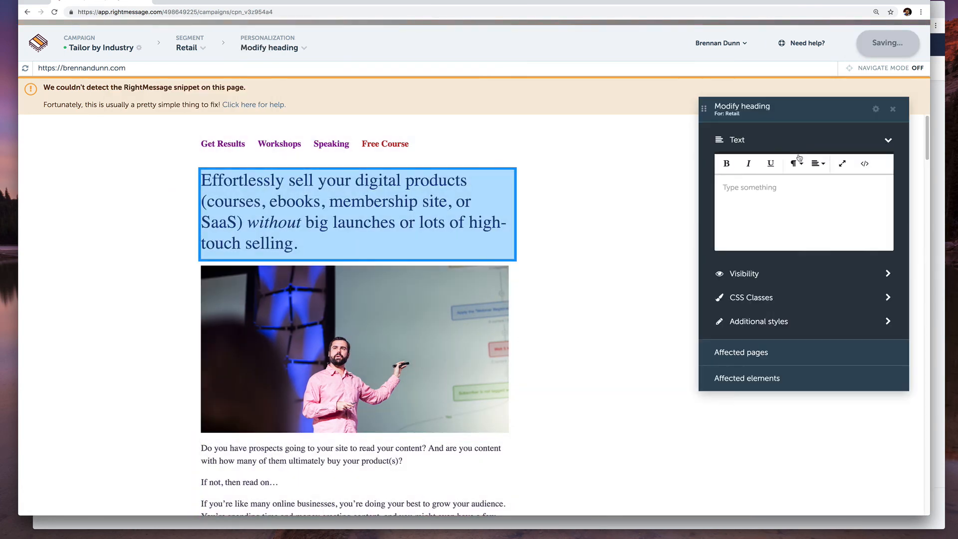
# Step: Set the Retail heading text to "Effortlessly sell your ecommerce products without big sales." with "without" in italics, and close the heading settings
pyautogui.click(787, 209)
pyautogui.write('Effortlessly sell')
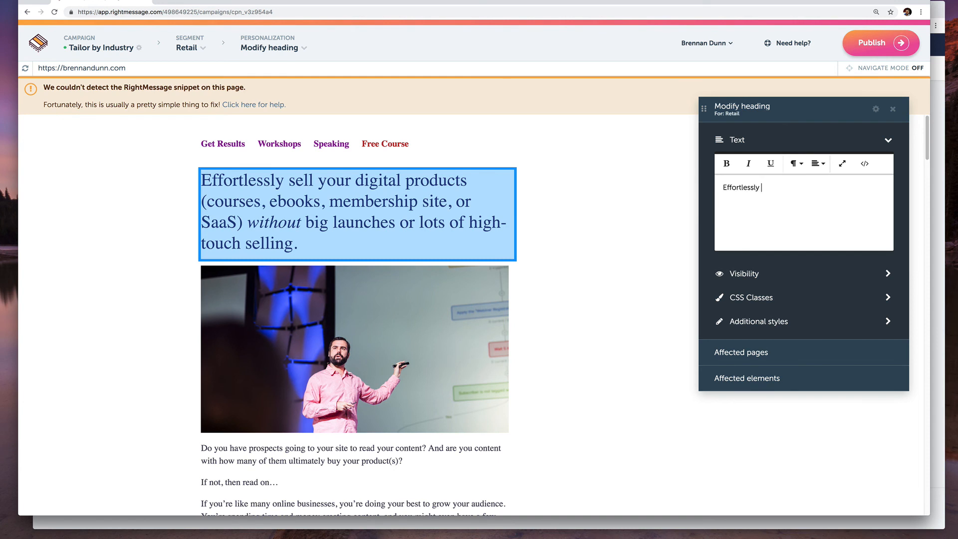
pyautogui.write(' your online produ')
pyautogui.hotkey('alt', 'shift', 'Left')
pyautogui.hotkey('alt', 'shift', 'Left')
pyautogui.write('ecommer')
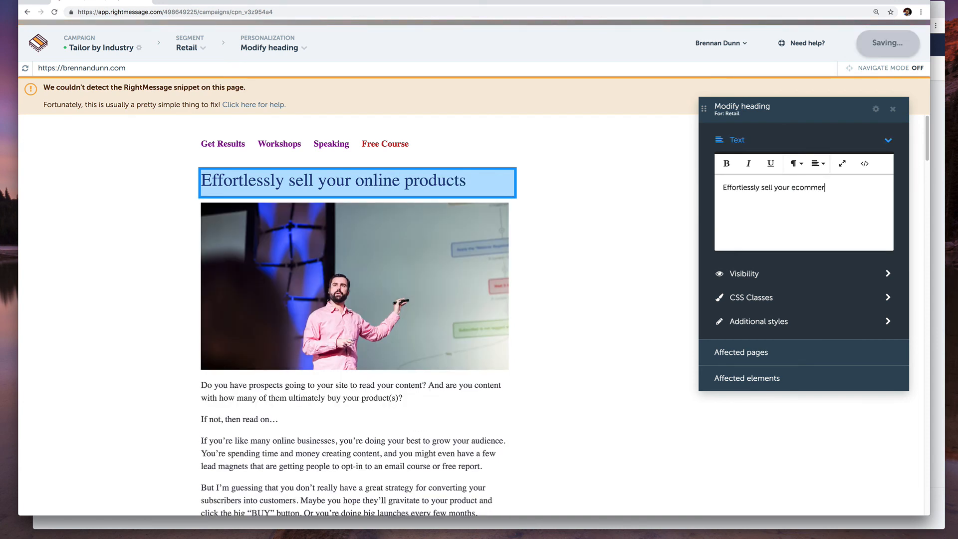
pyautogui.write('ce products')
pyautogui.press('super+i')
pyautogui.write('without')
pyautogui.press('super+i')
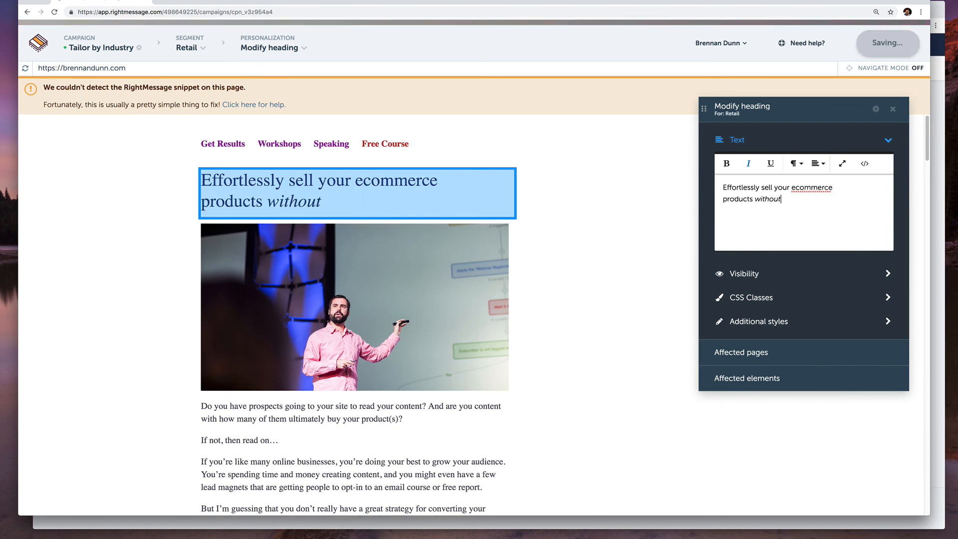
pyautogui.write('big sales.')
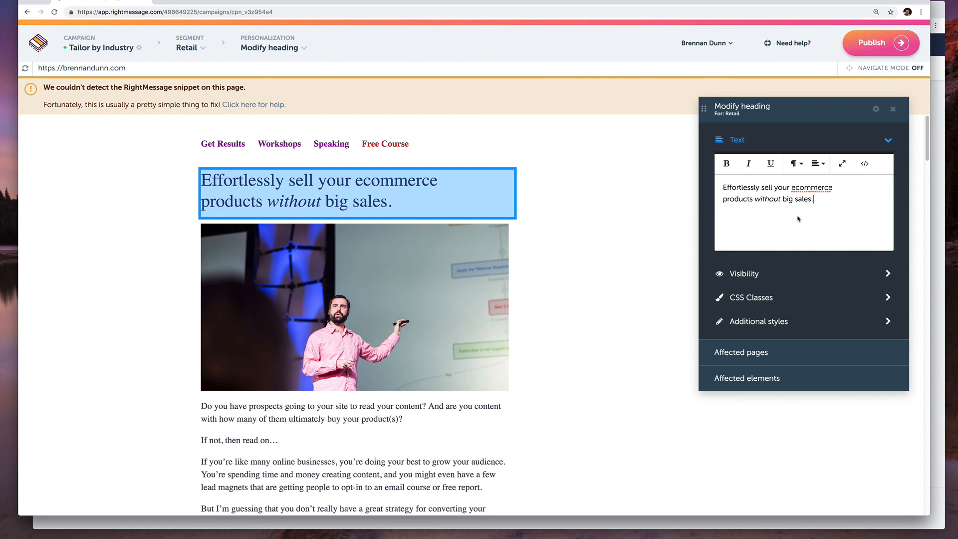
pyautogui.click(893, 109)
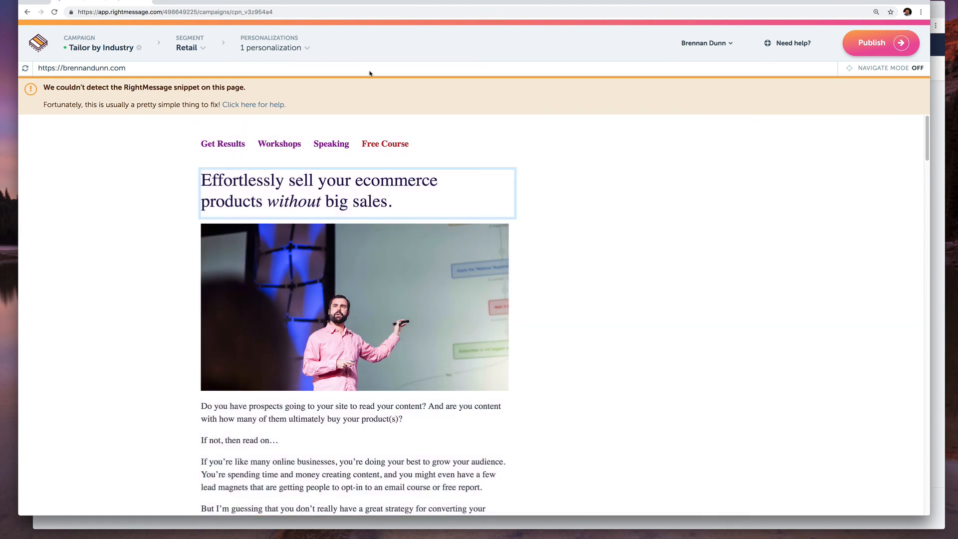
# Step: Leave the campaign editor for the dashboard and check the industry question's Question widget section in the segment settings
pyautogui.click(47, 40)
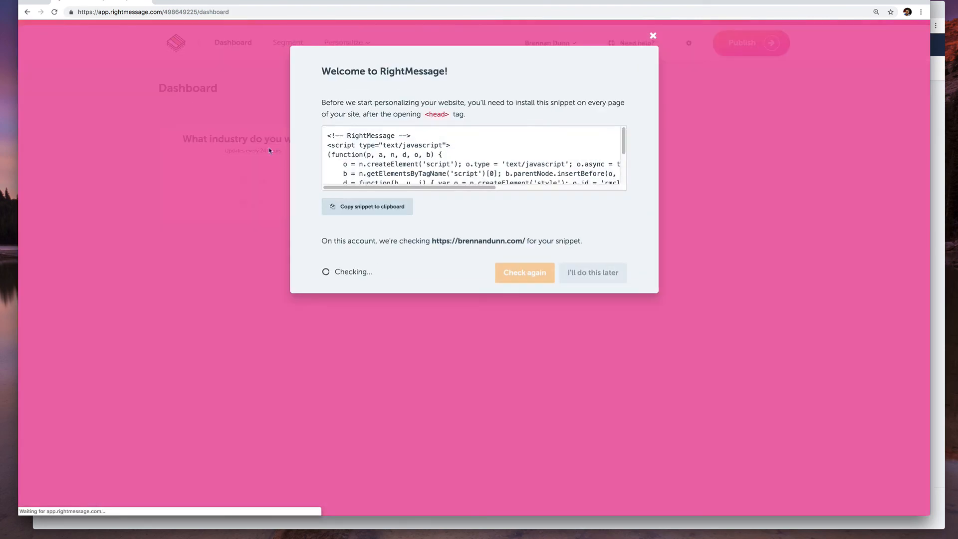
pyautogui.click(653, 36)
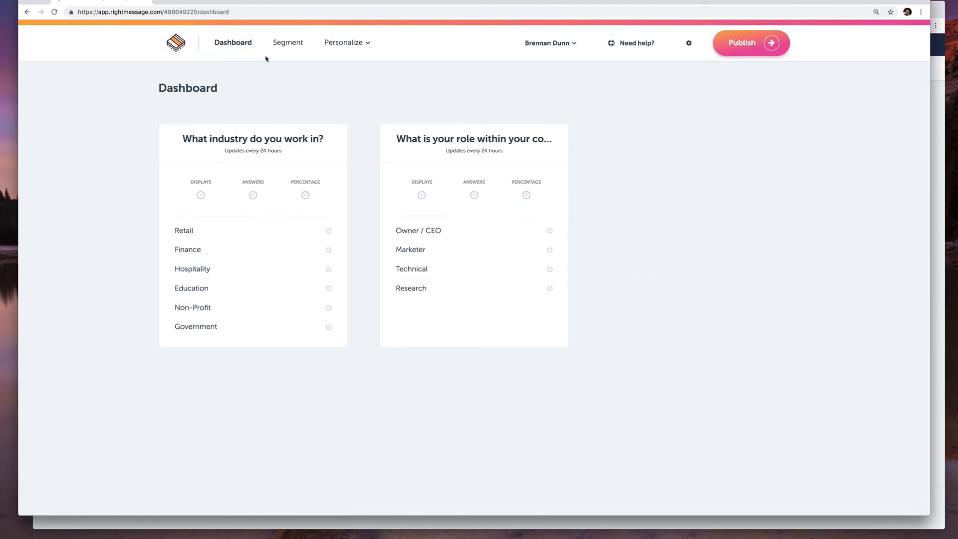
pyautogui.click(276, 44)
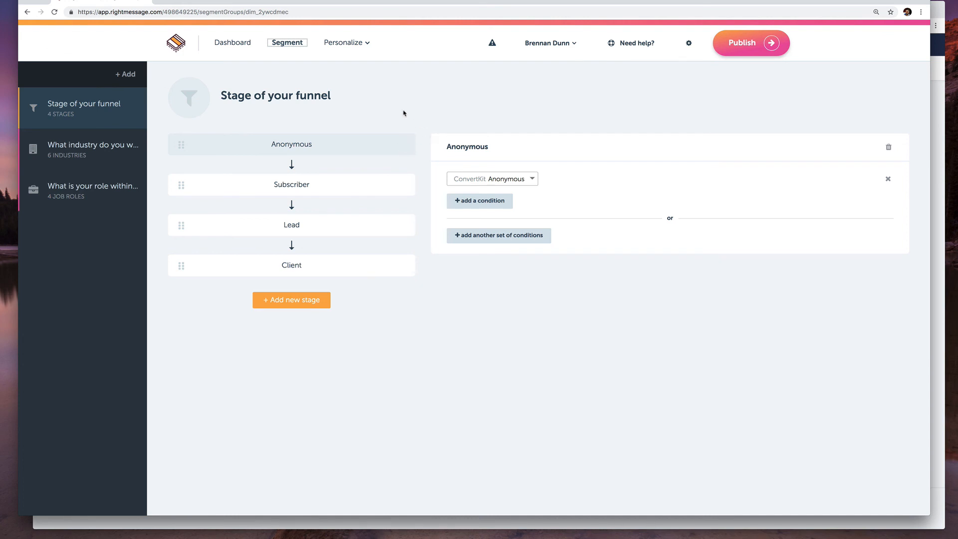
pyautogui.click(75, 145)
pyautogui.scroll(-1, 449, 244)
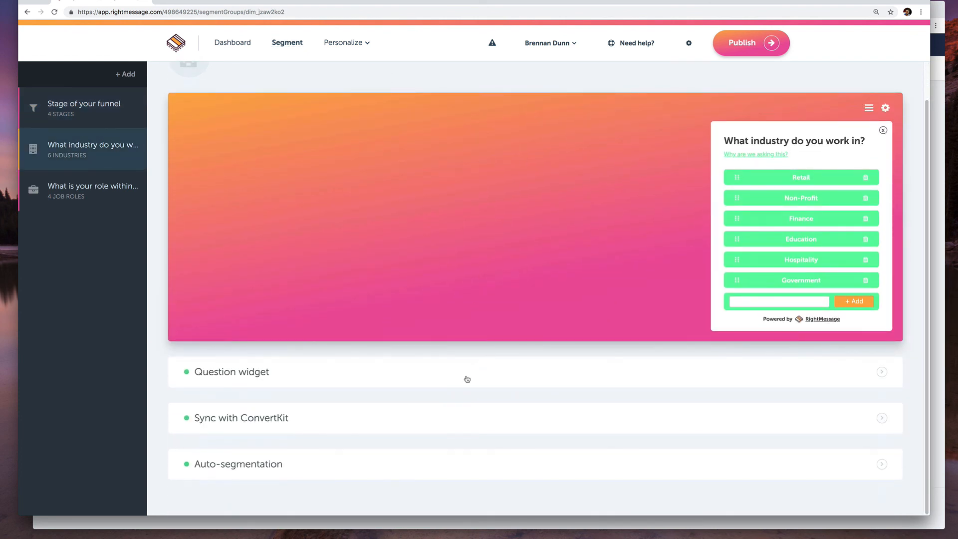
pyautogui.click(467, 379)
pyautogui.click(473, 380)
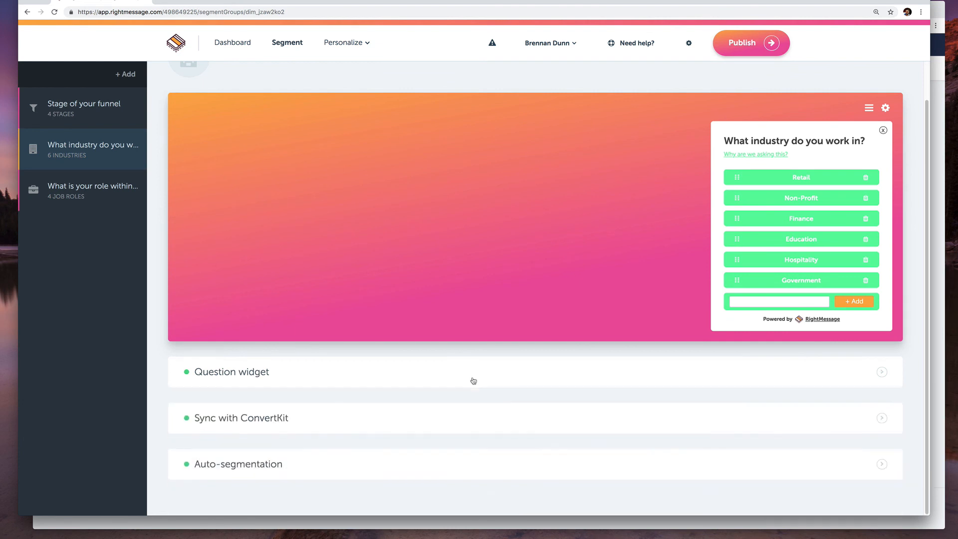